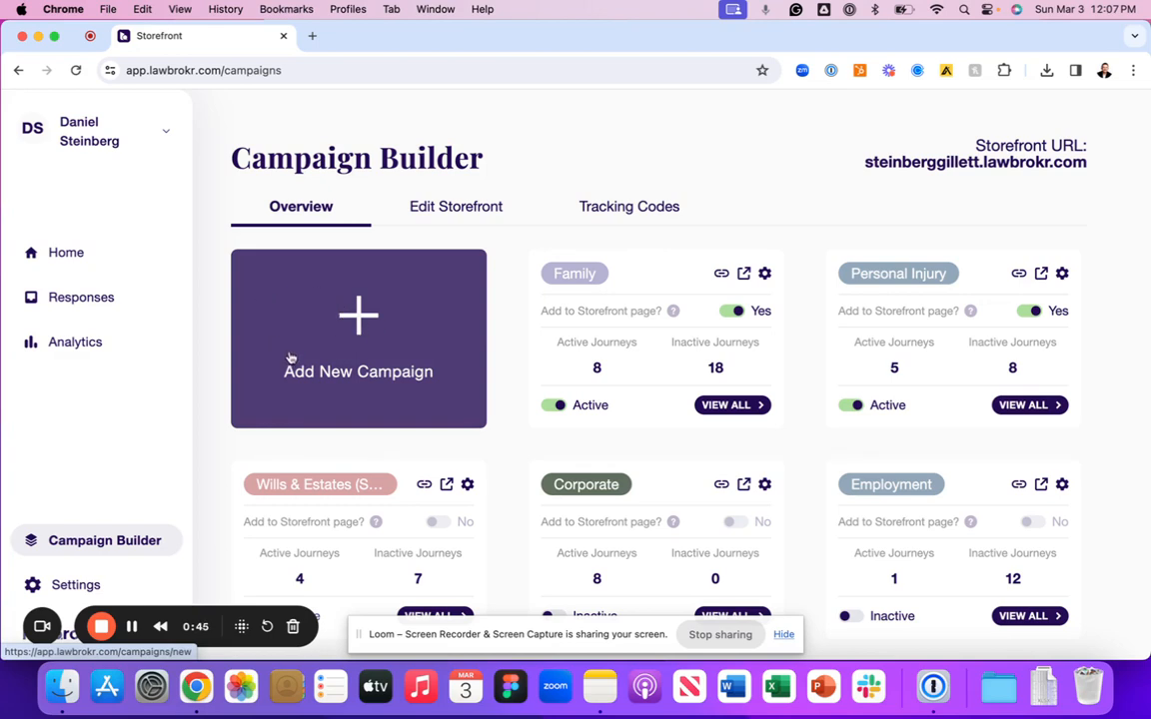
Create a new campaign named "Family Test" with the default storefront, integration and user settings, and save it.
click(340, 352)
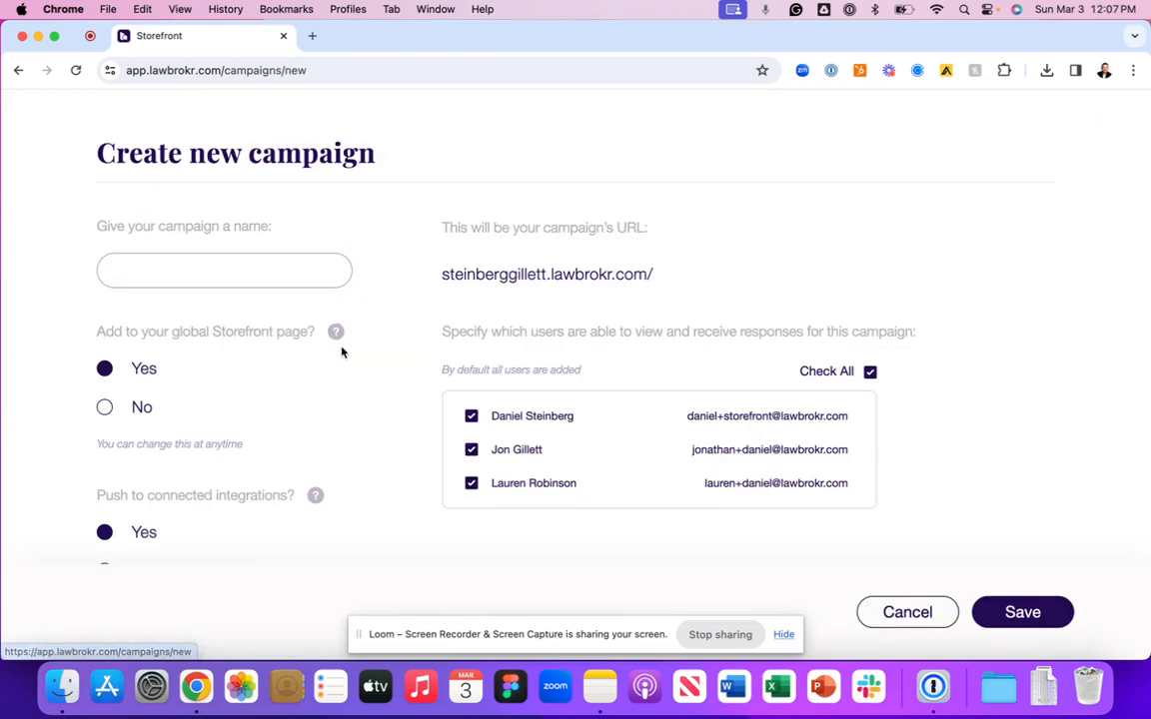
click(267, 276)
text(Family T)
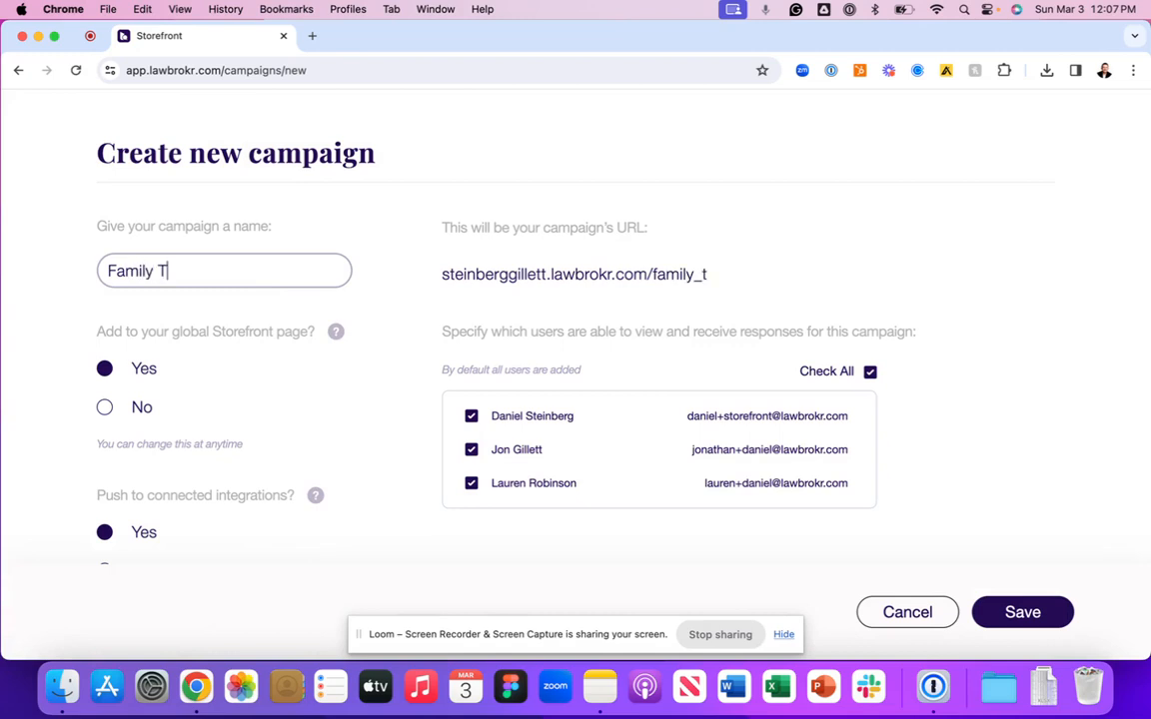
text(est)
click(1031, 611)
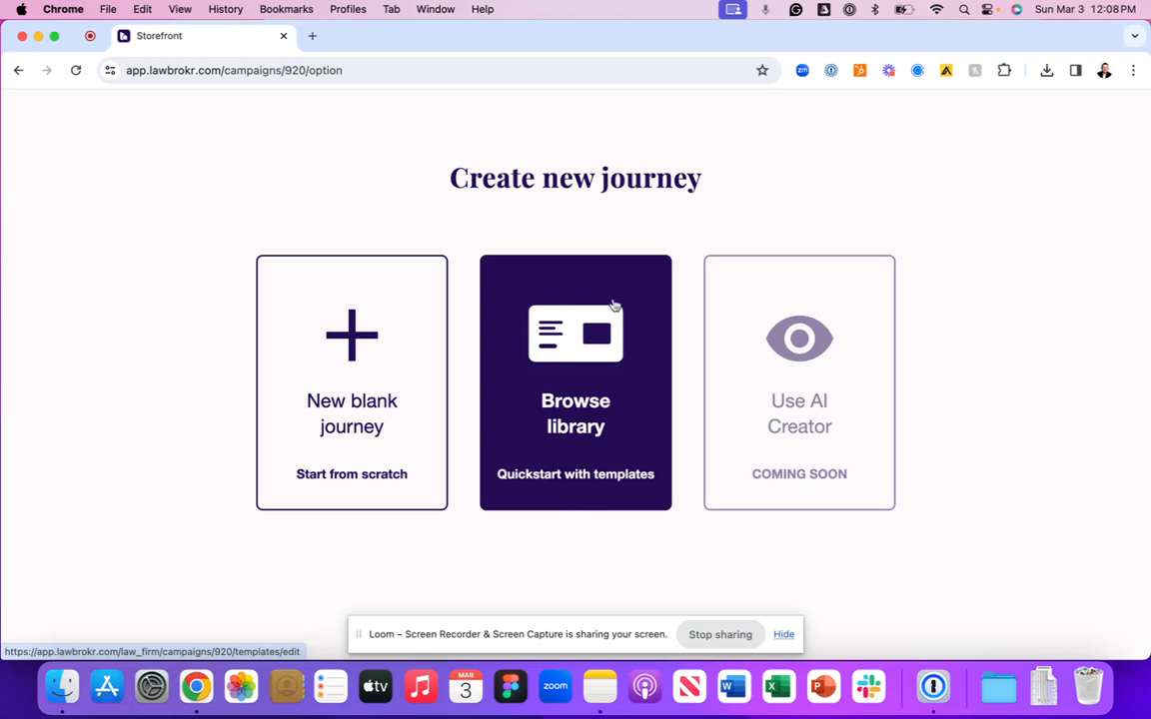
Add the Divorce, Prenuptial Agreements, Spousal Support, Child Custody and Adoption journeys from the library's Family templates and publish them.
click(542, 337)
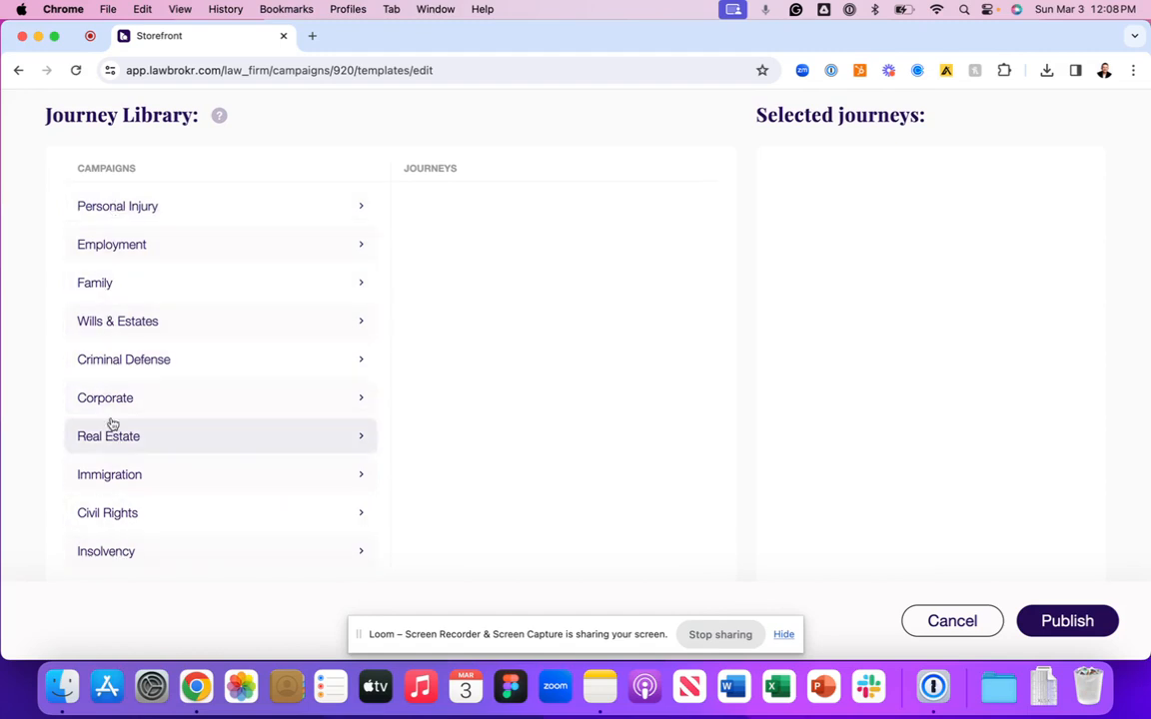
click(103, 299)
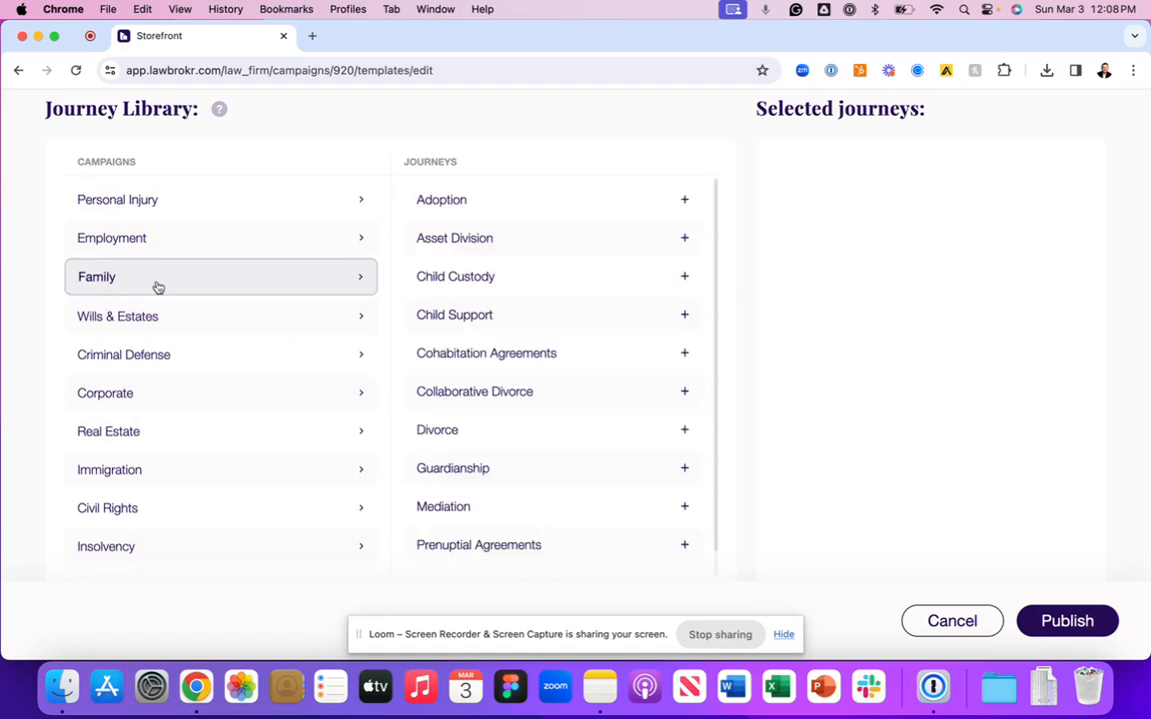
scroll(584, 328, down, 1)
scroll(585, 327, up, 1)
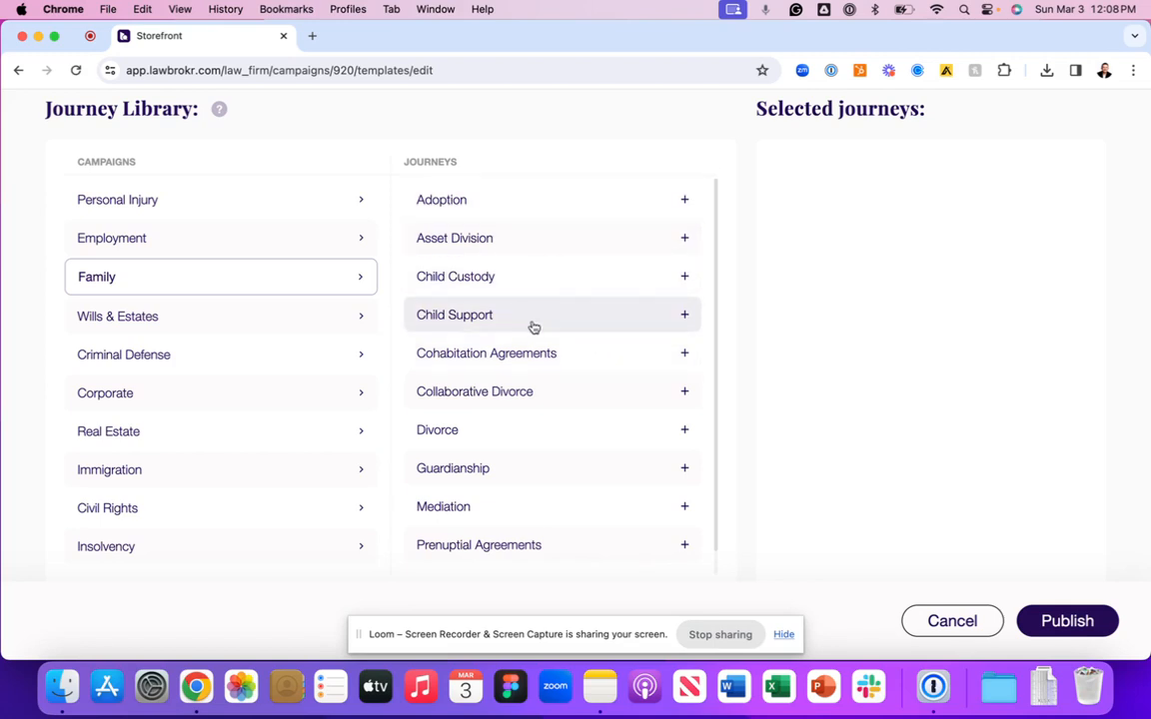
click(520, 434)
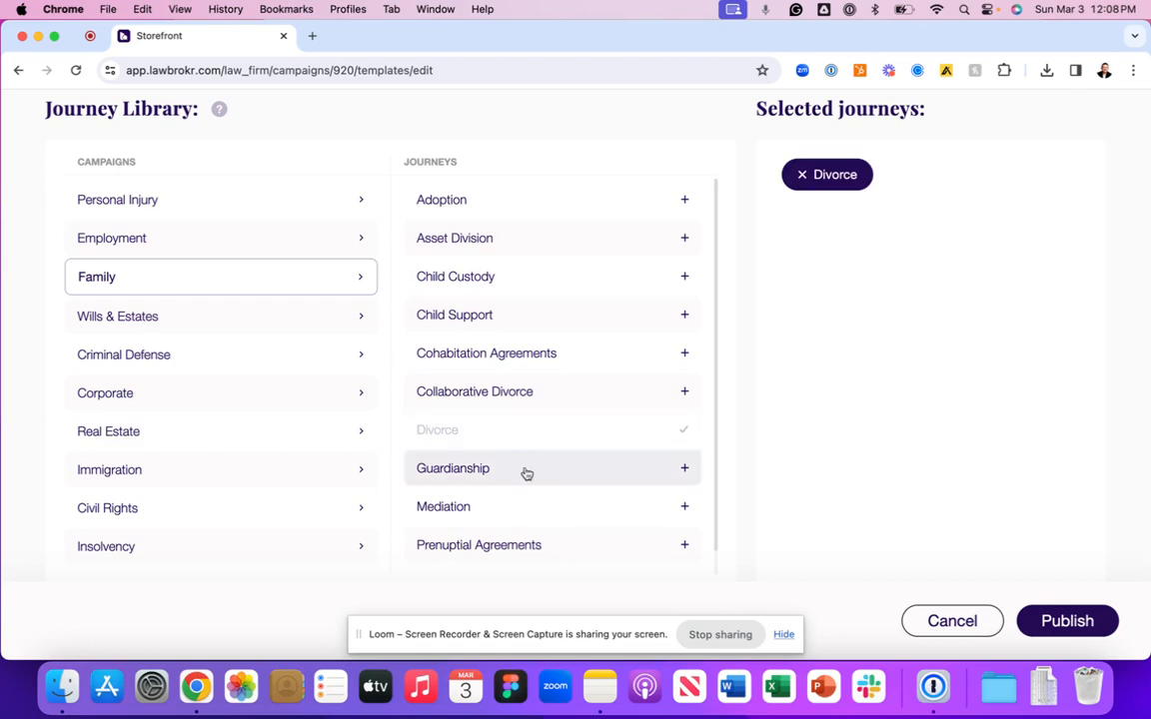
scroll(527, 474, down, 1)
click(516, 520)
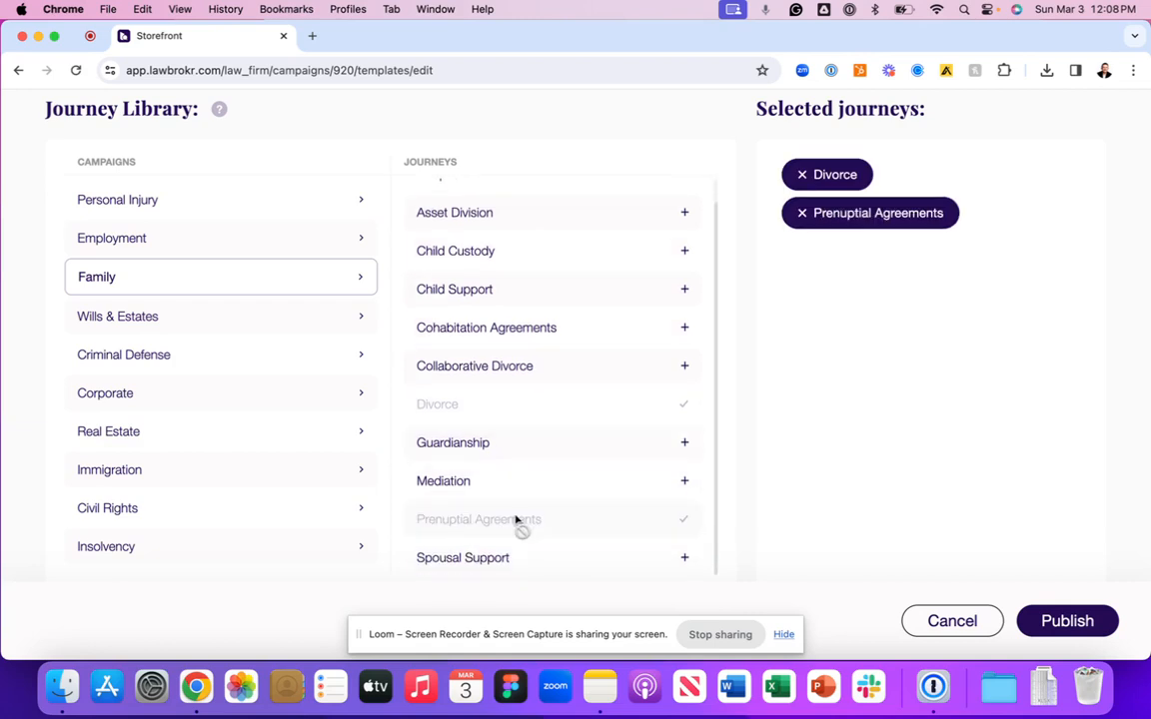
click(521, 558)
scroll(509, 350, up, 1)
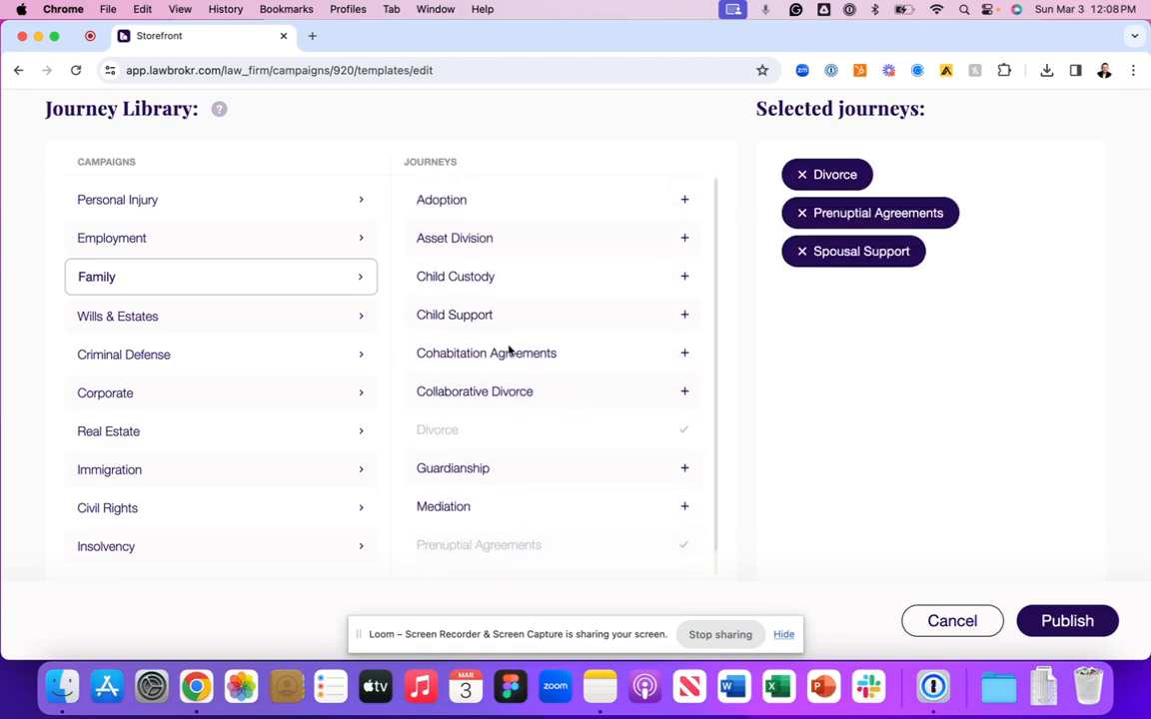
click(489, 287)
click(490, 214)
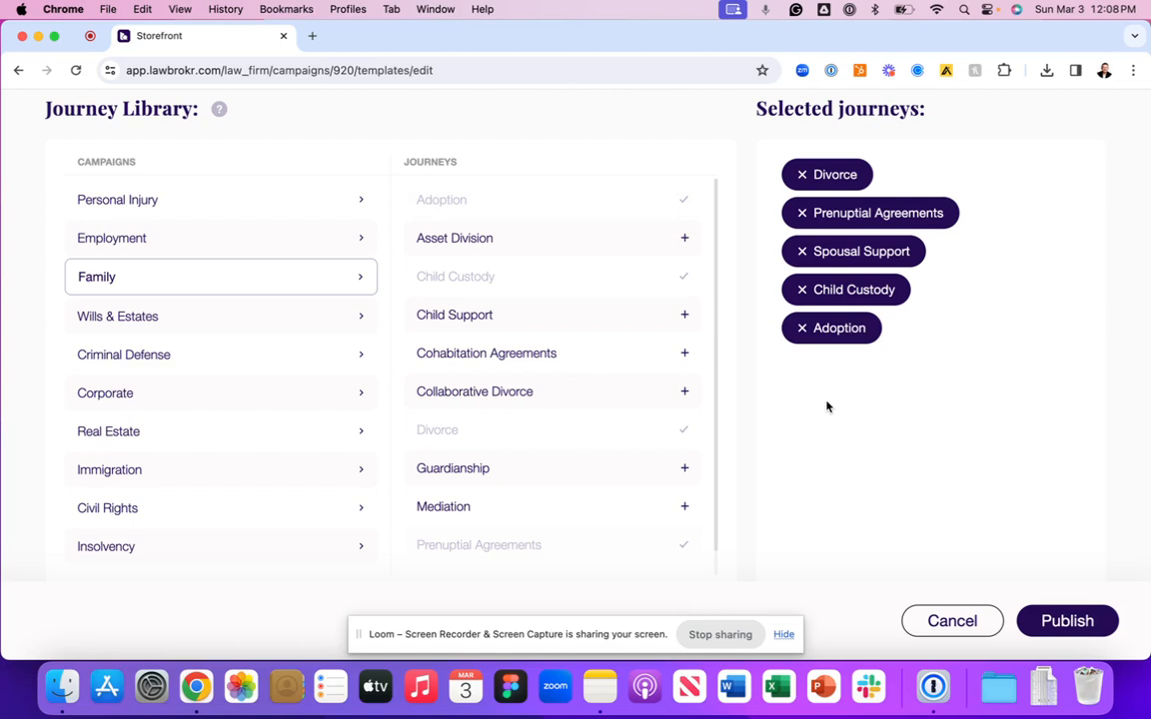
click(1063, 622)
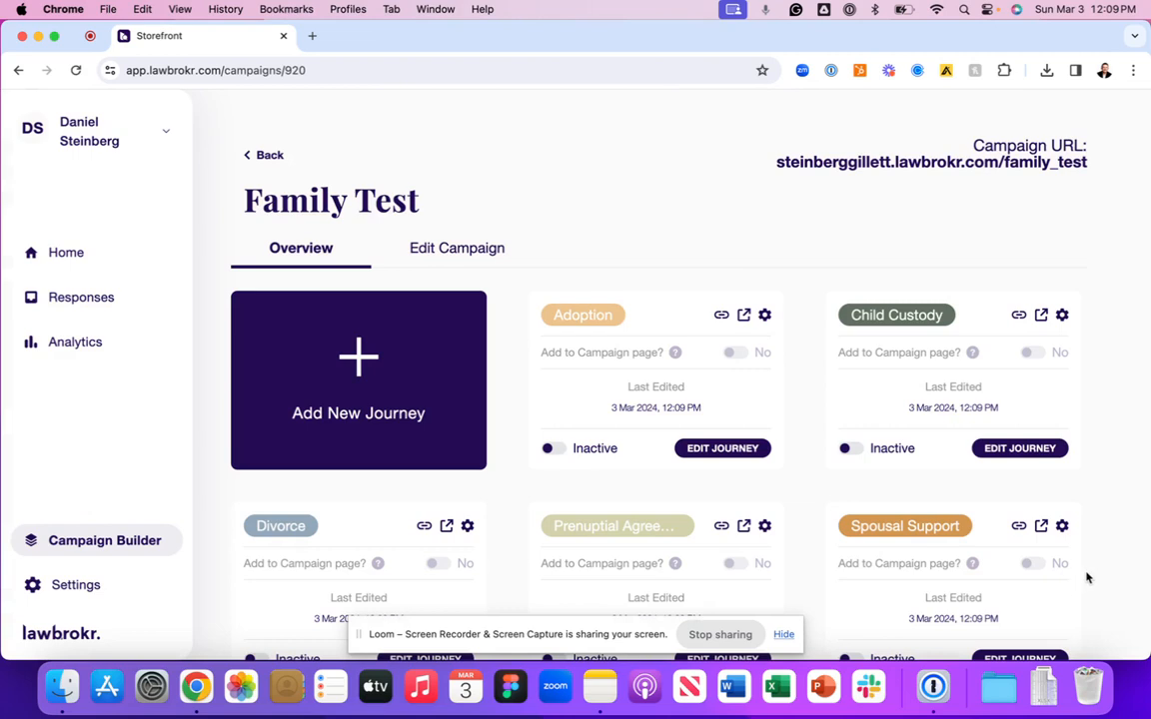
Open the Divorce journey of the Family Test campaign for editing.
scroll(949, 510, down, 1)
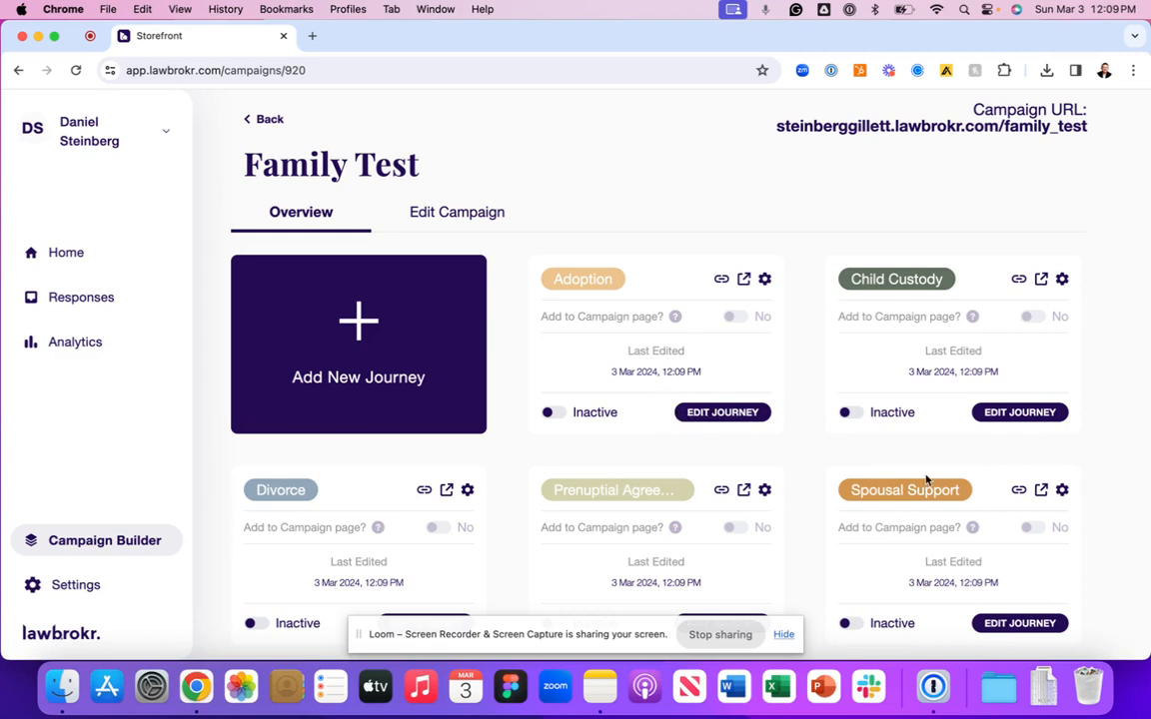
scroll(926, 481, down, 2)
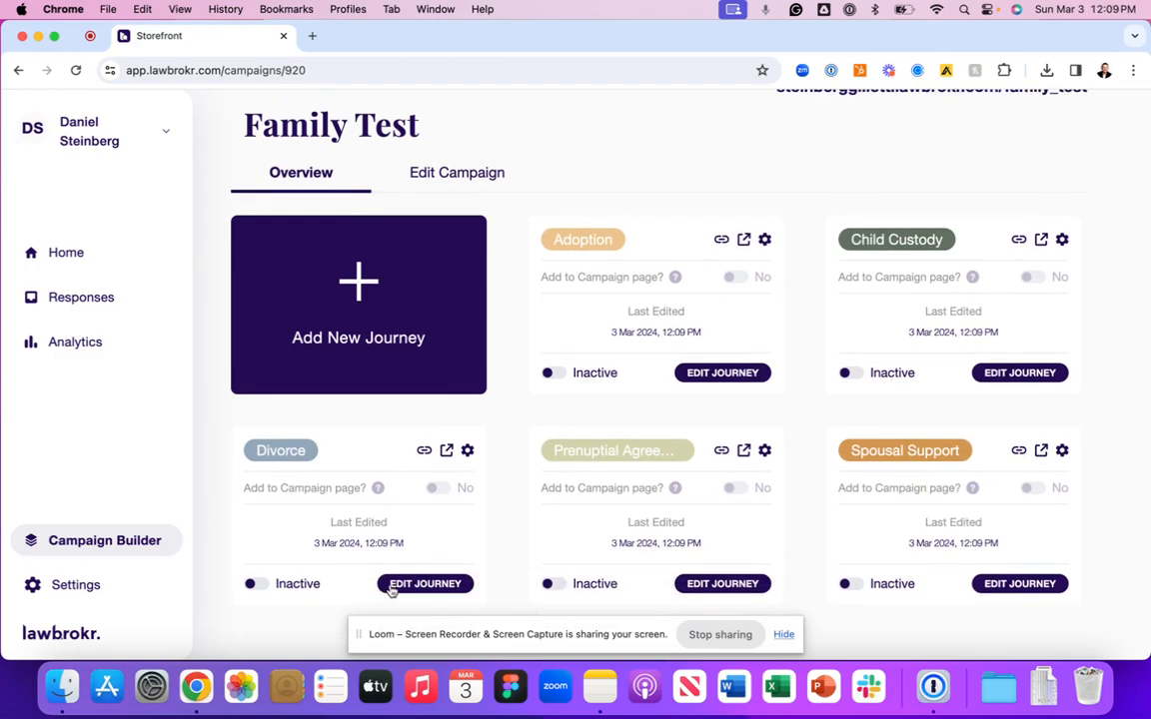
click(403, 587)
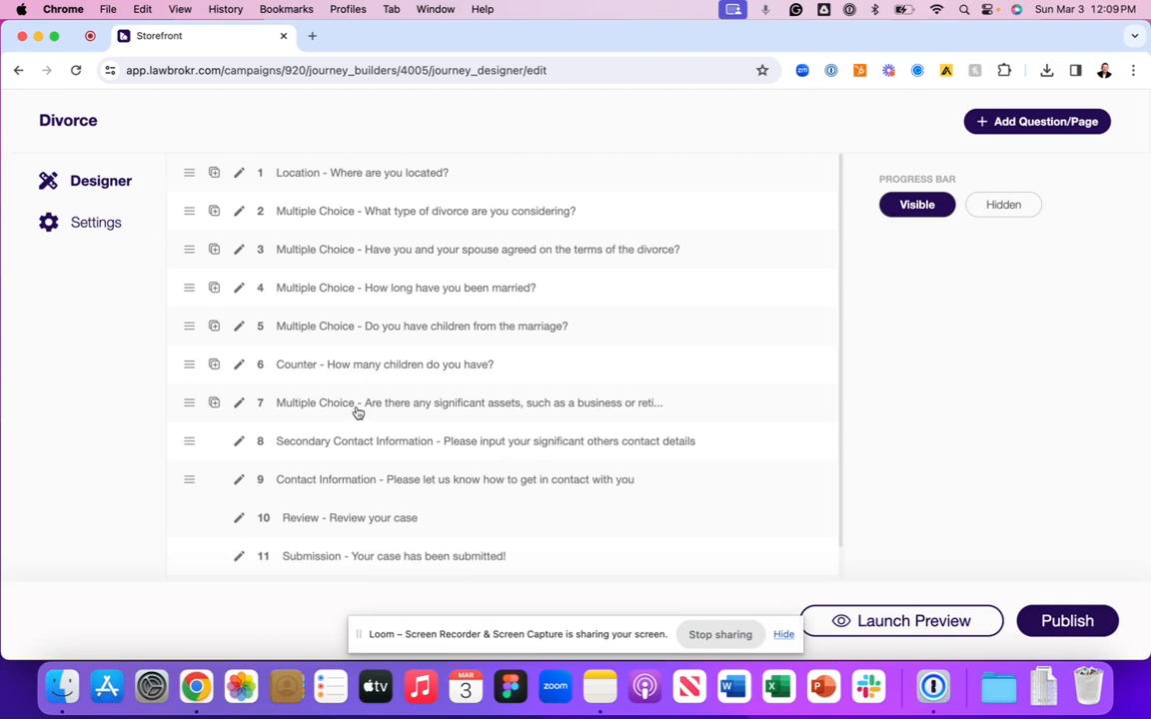
Check the Divorce journey's settings, then review its full list of questions and pages in the designer.
click(78, 230)
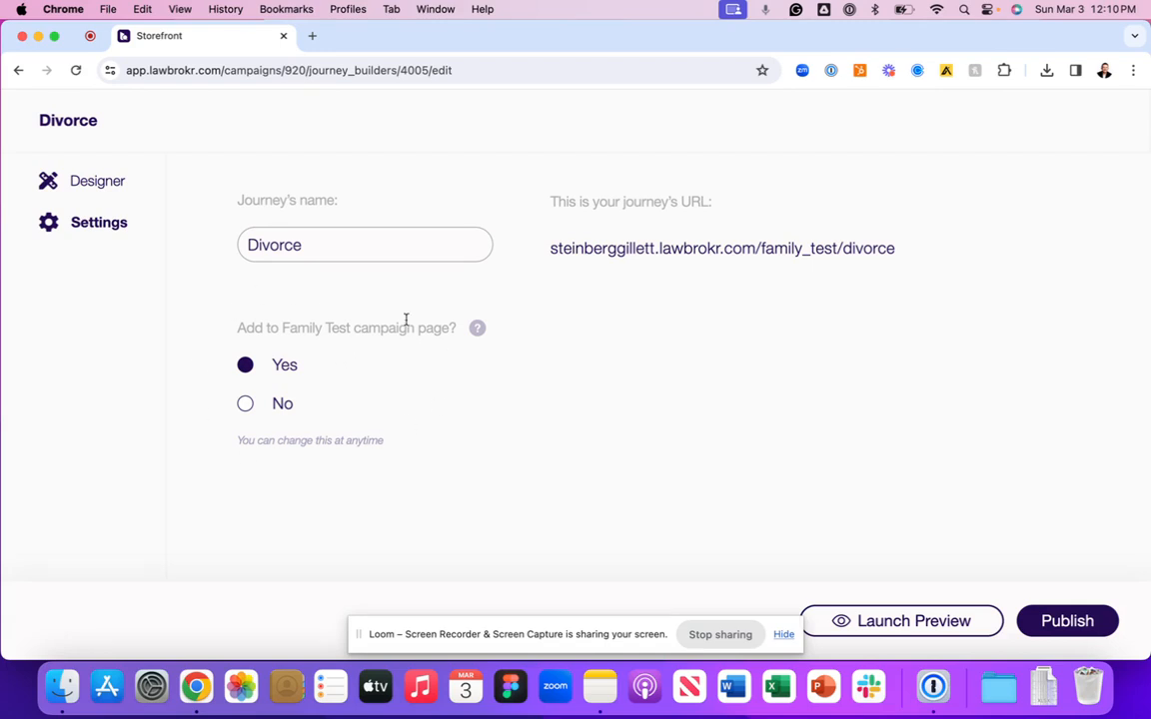
click(83, 180)
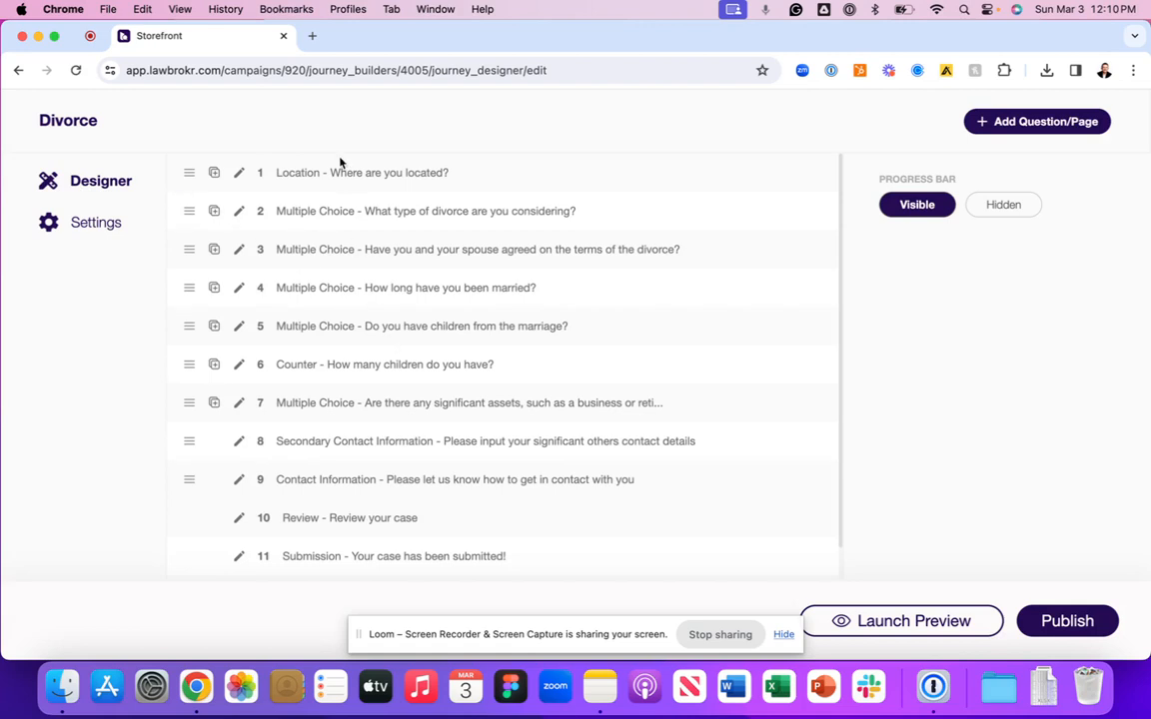
scroll(324, 277, down, 1)
scroll(325, 276, down, 1)
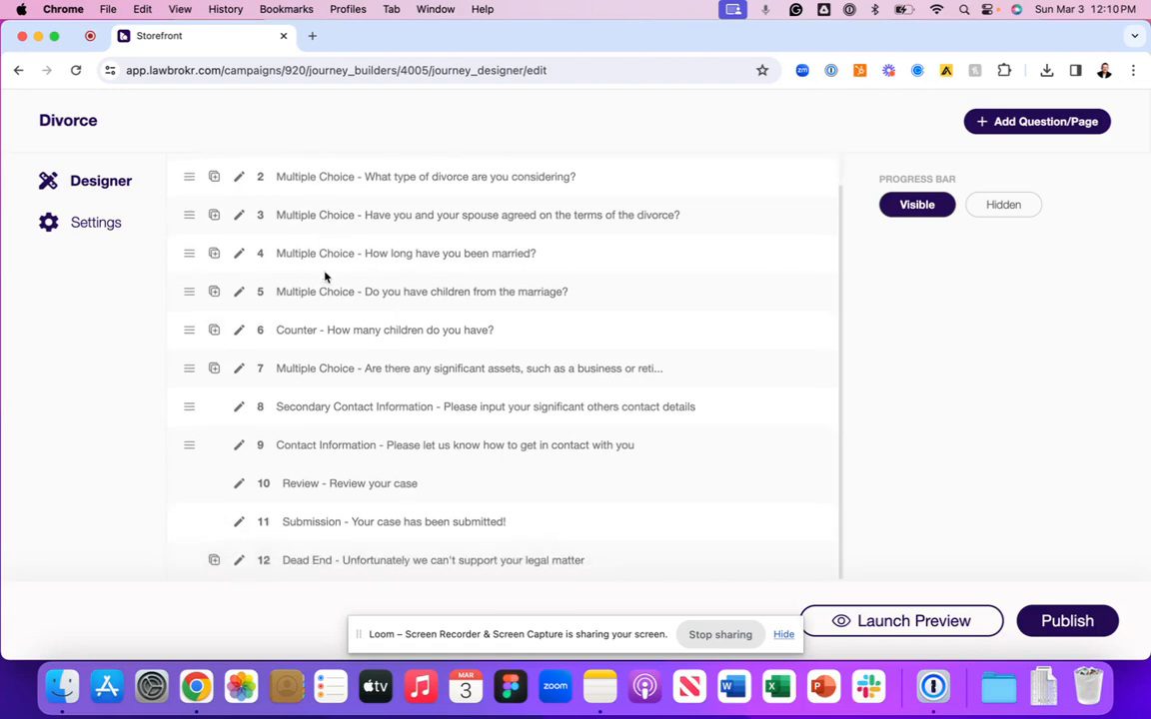
scroll(292, 242, up, 2)
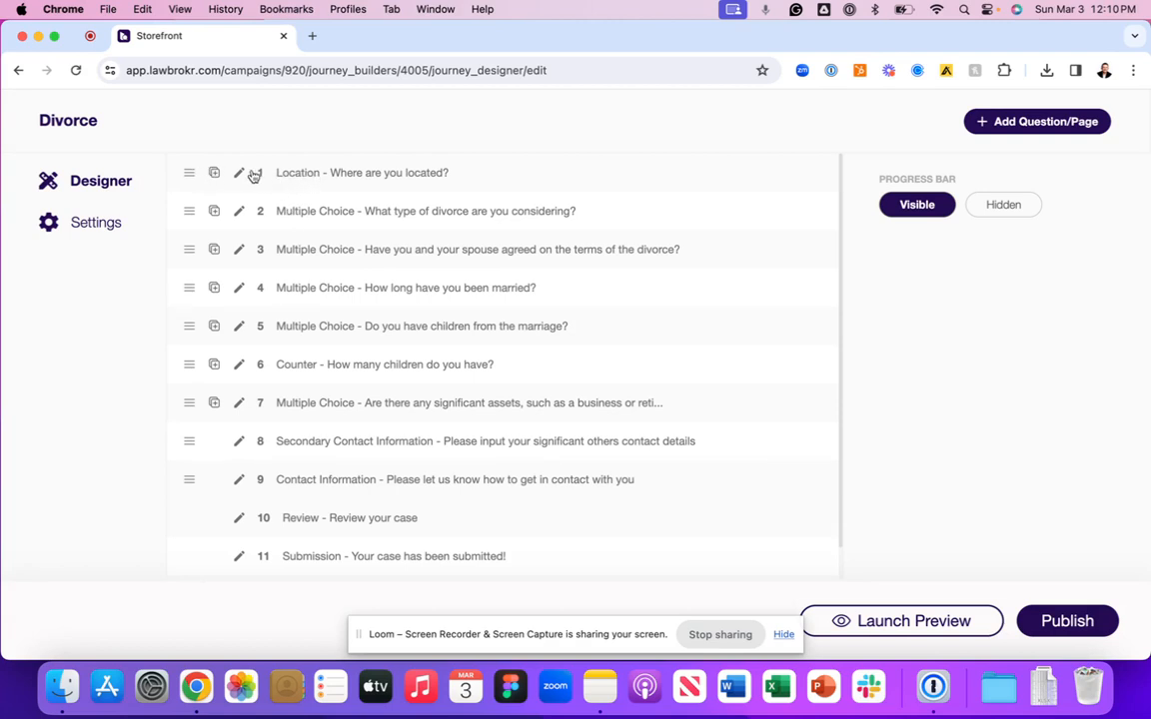
click(289, 175)
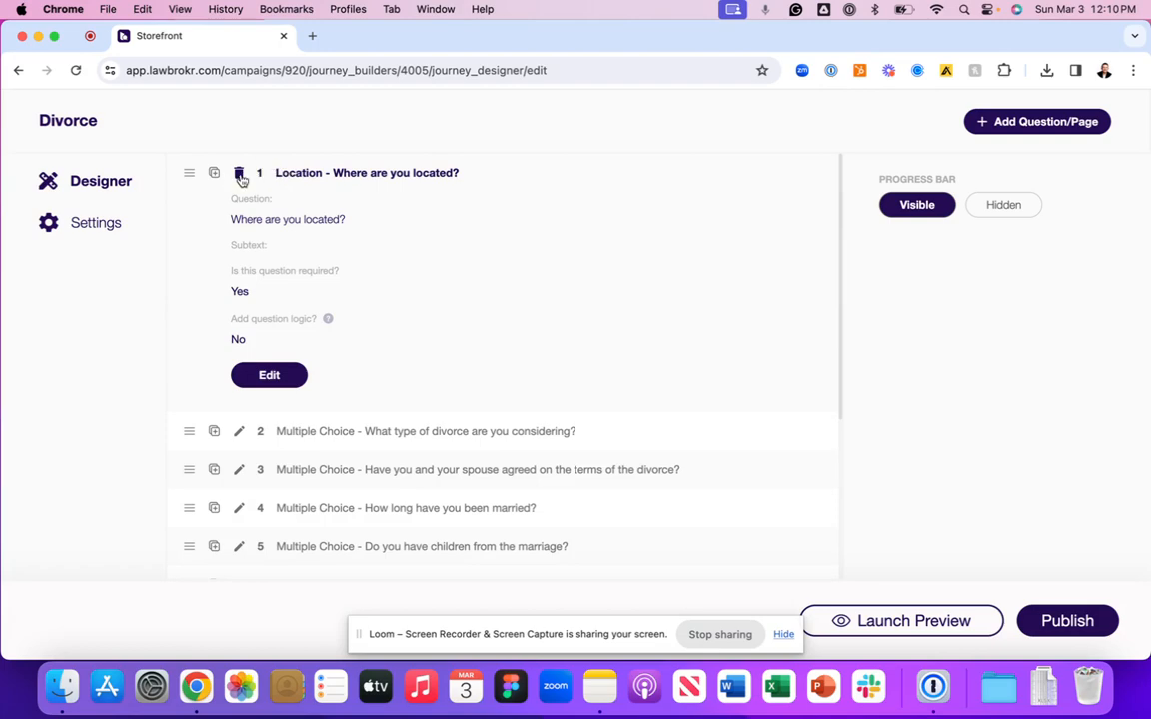
click(240, 177)
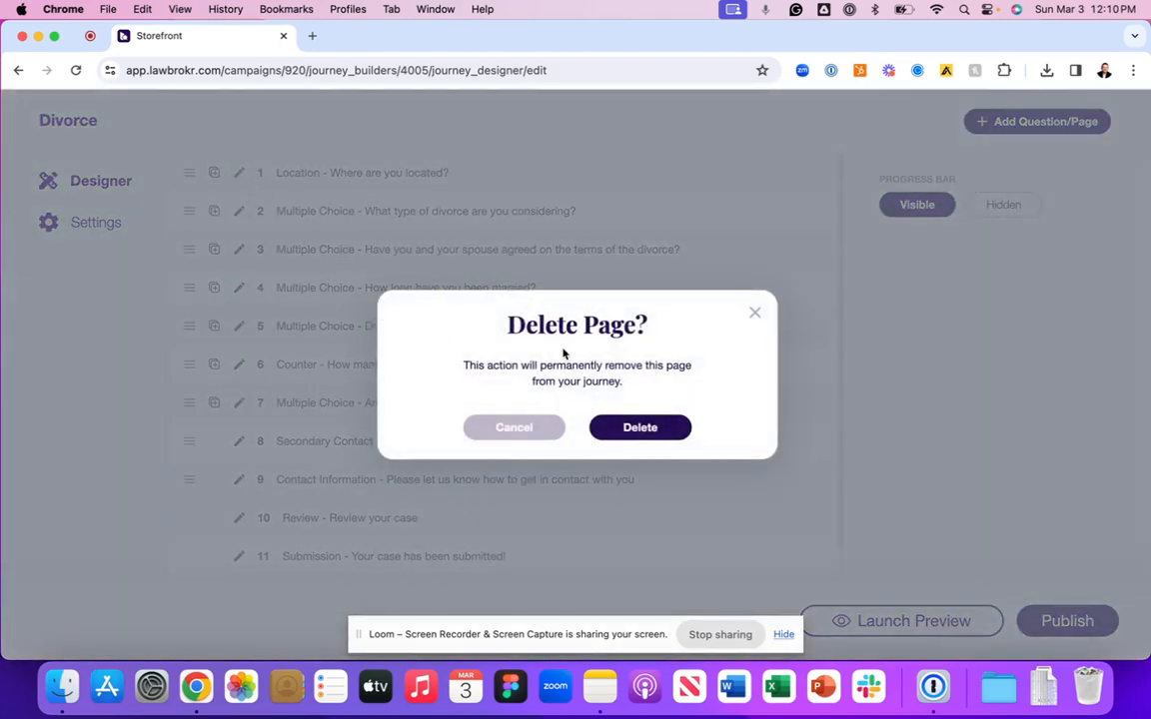
click(494, 429)
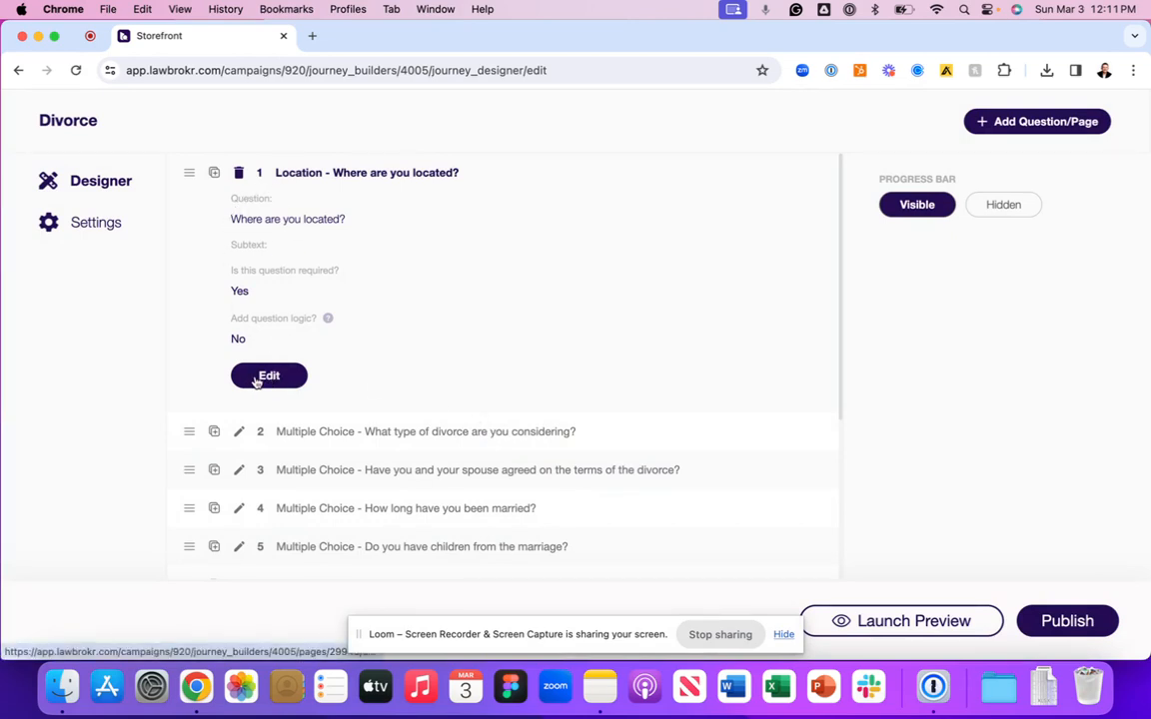
Change the Location page's question text to "In what city/state do you reside?".
click(266, 377)
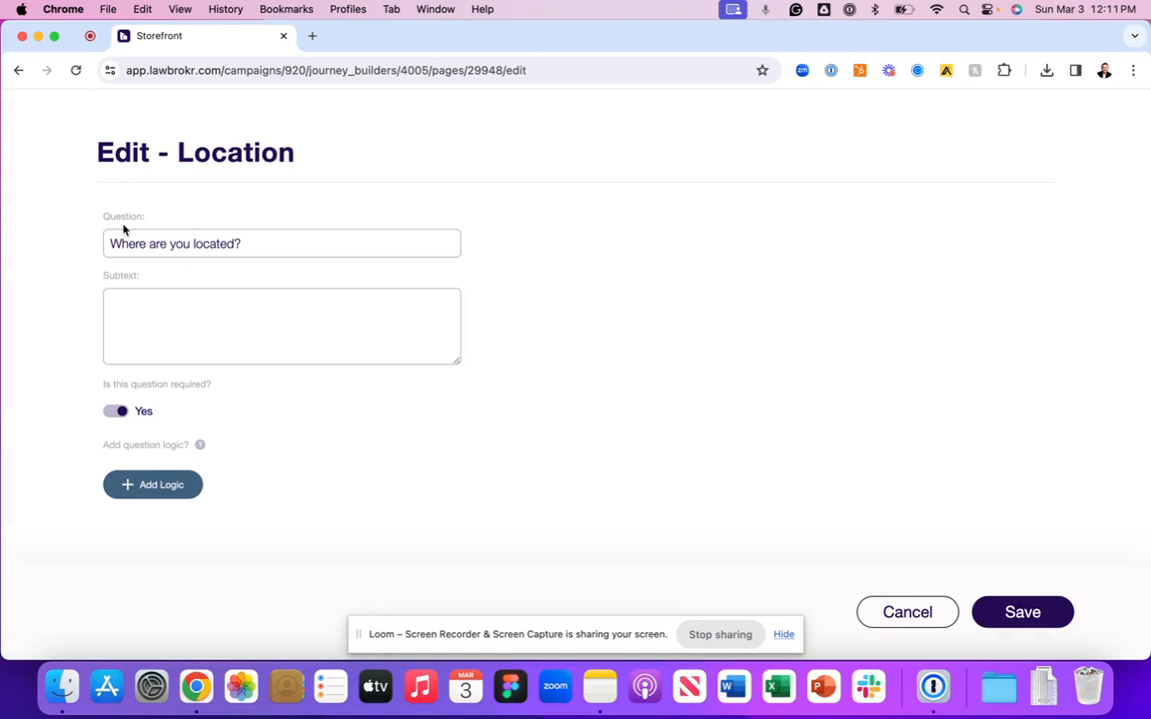
drag(104, 246, 322, 253)
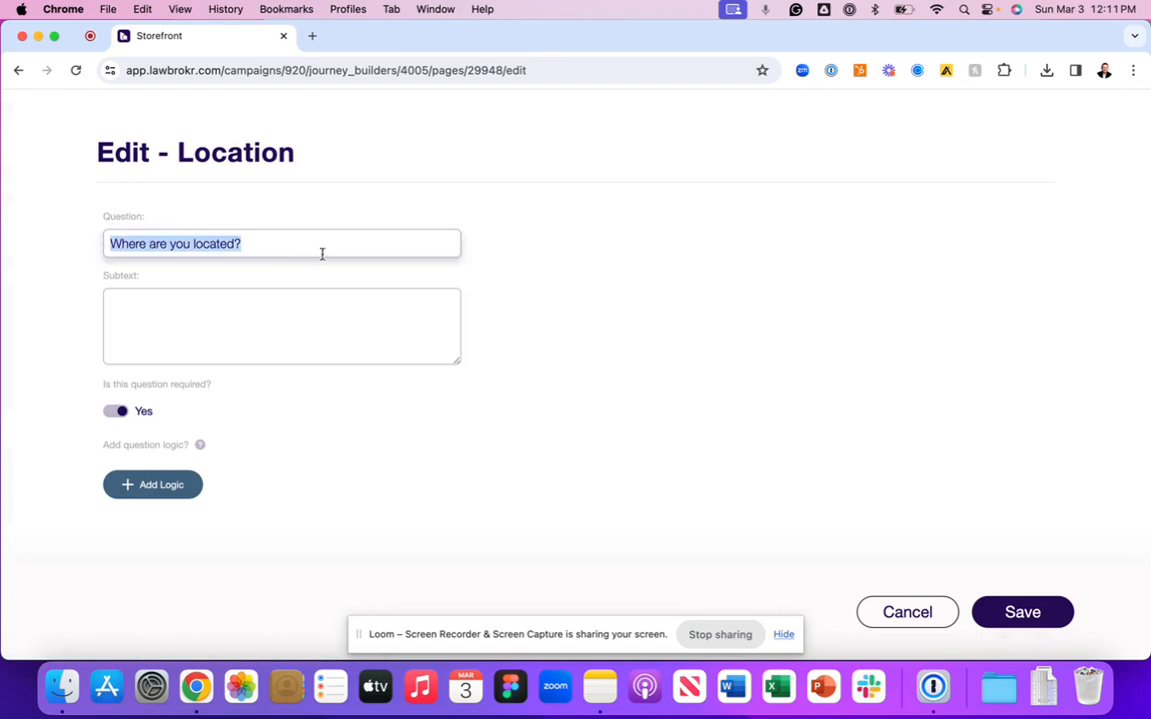
text(In what city)
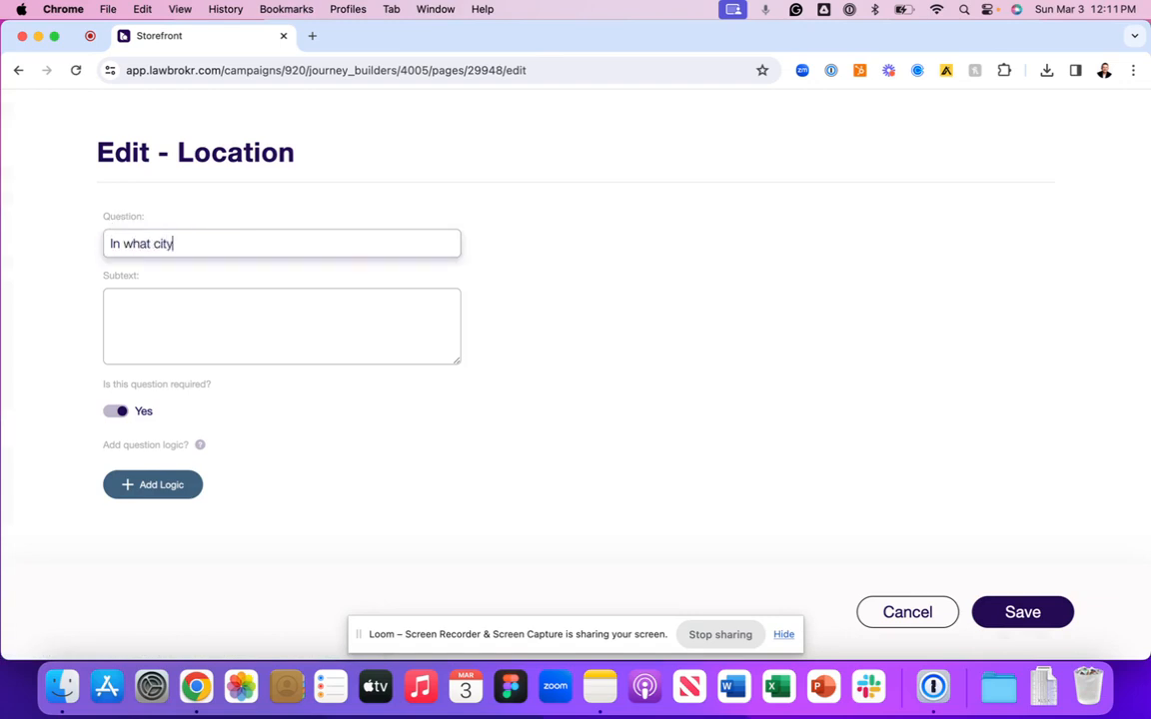
text(/state do you re)
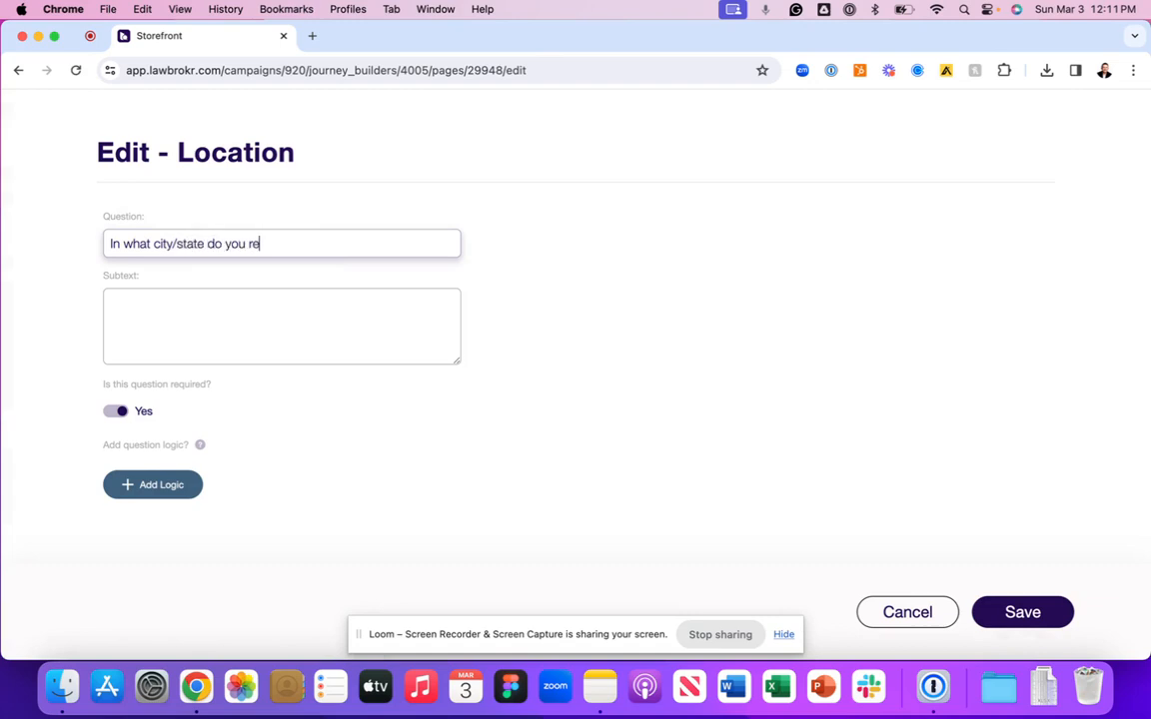
text(side?)
Add the subtext "This is important as our law firm only works across specific jurisdictions." to the Location question and save the page.
click(292, 296)
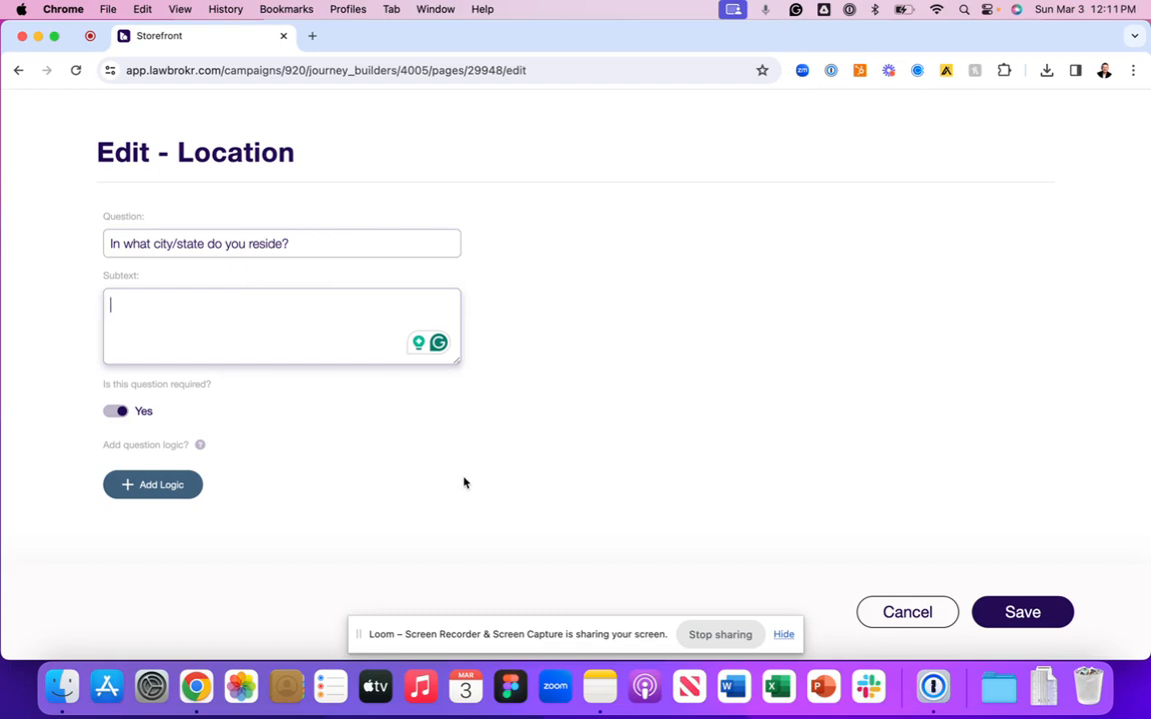
text(This is important as o)
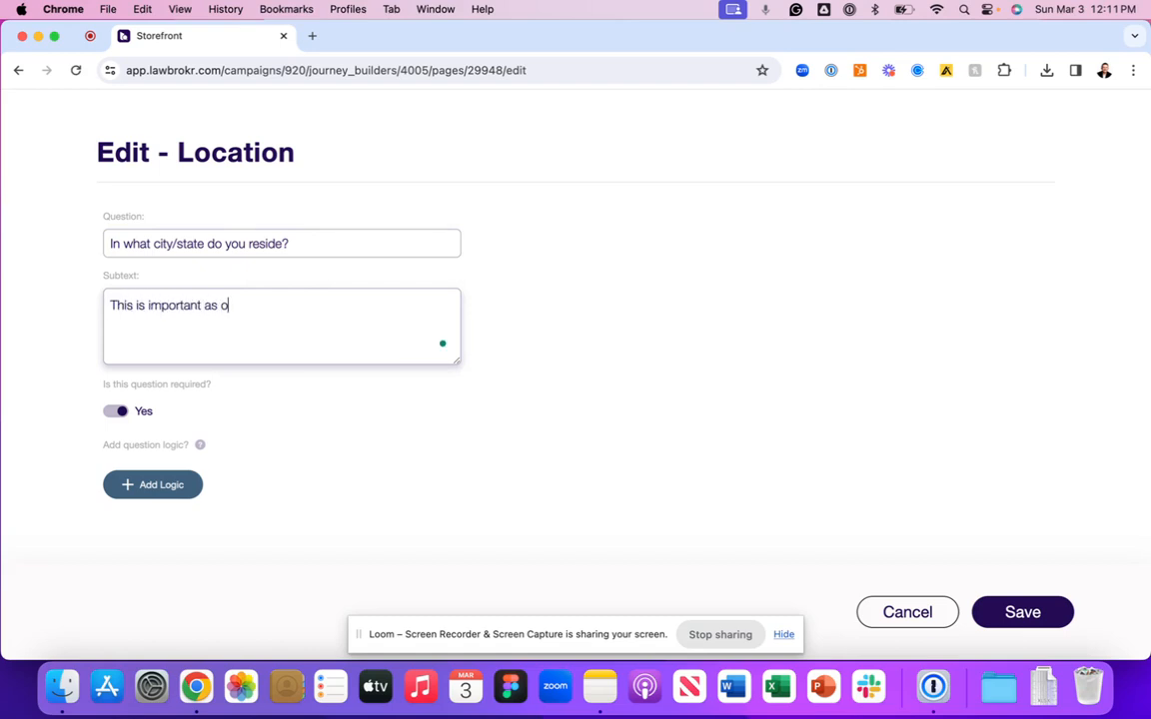
text(ur law firm only work)
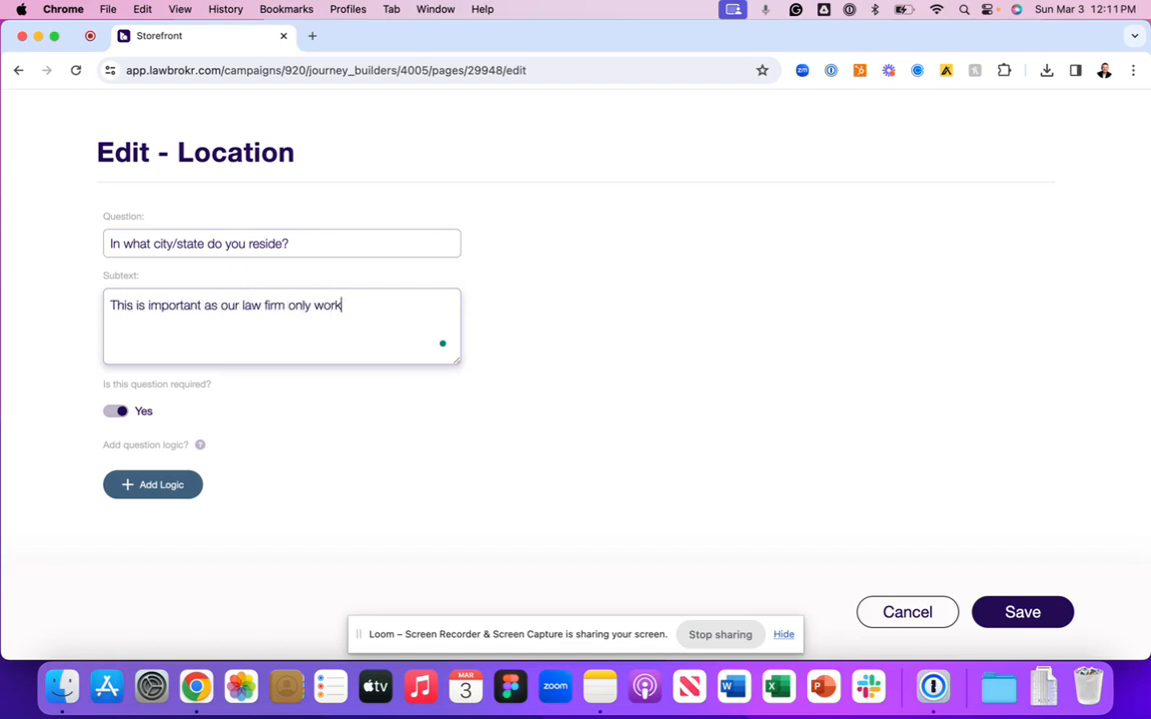
text(s across specific jurisdic)
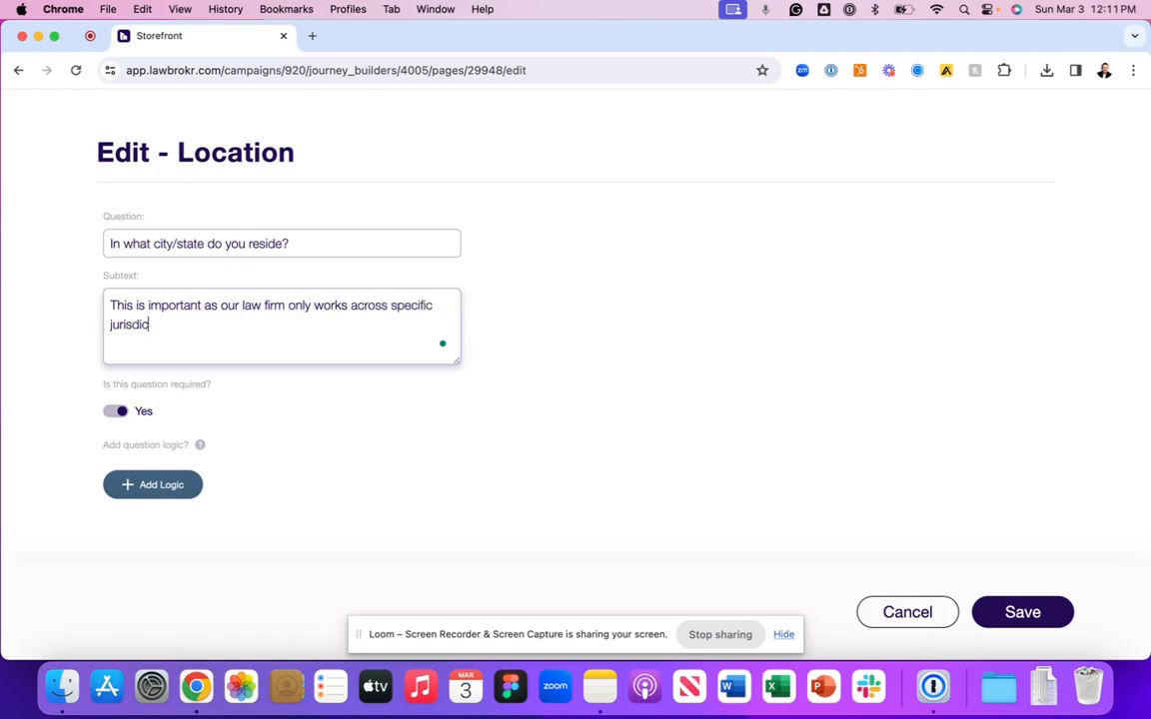
text(tions.)
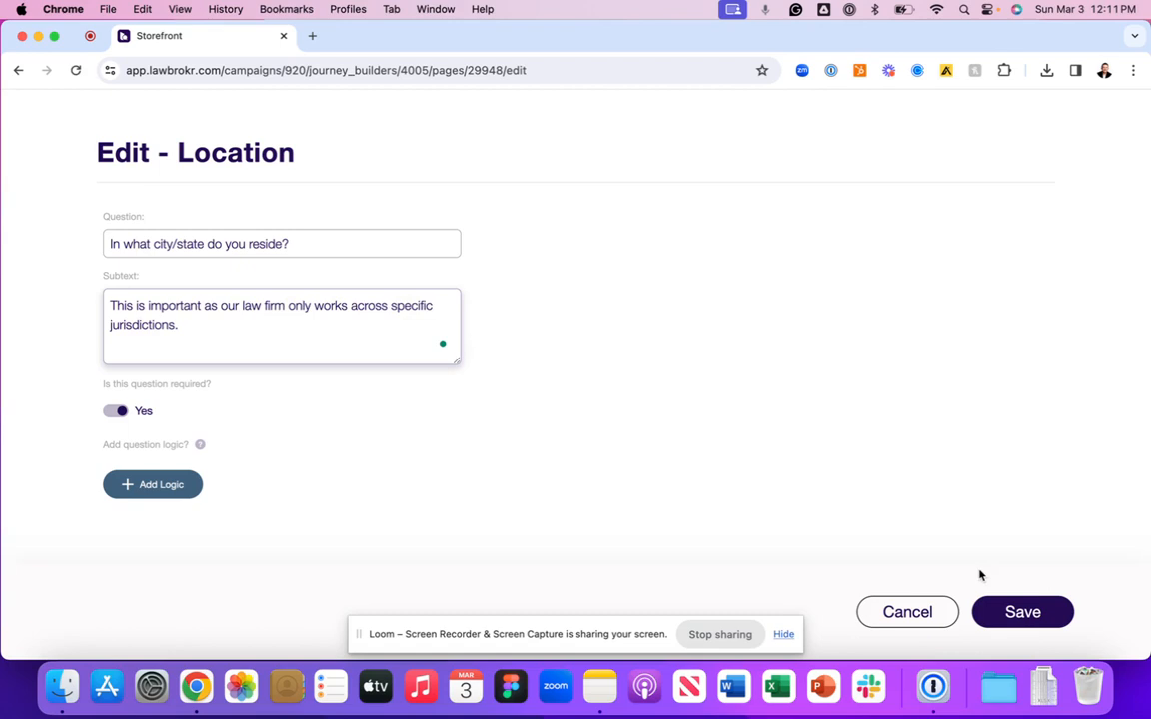
click(999, 618)
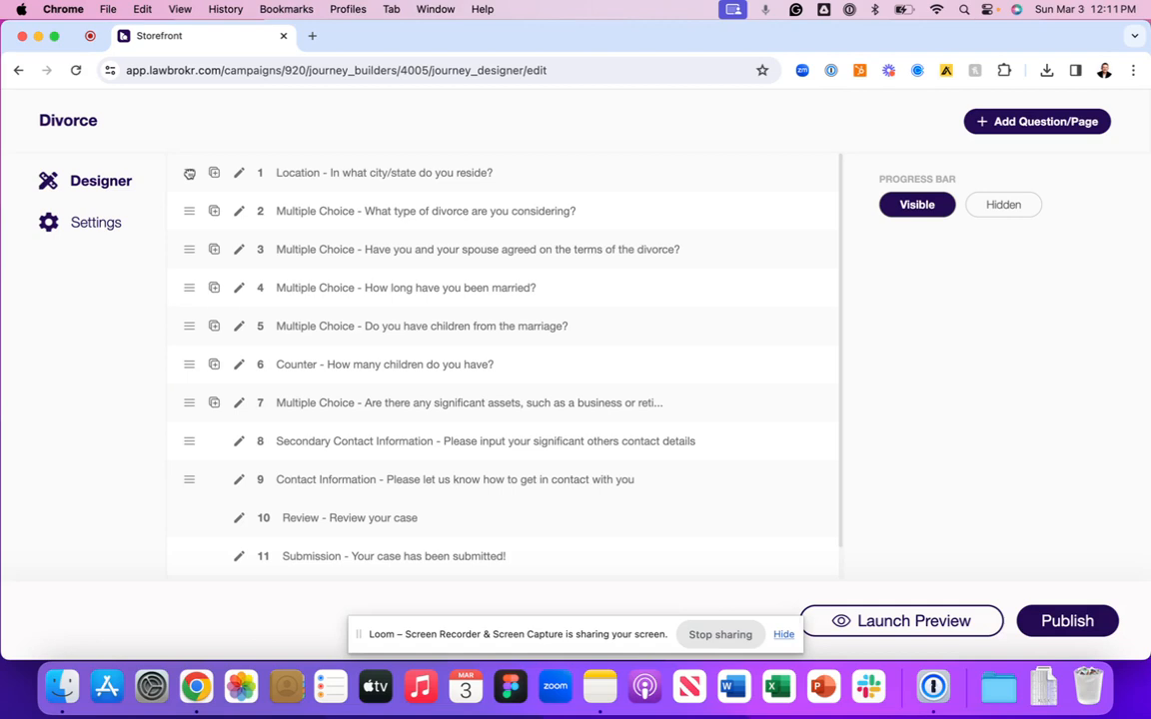
Move the Location question to second place, below "What type of divorce are you considering?".
drag(189, 174, 188, 206)
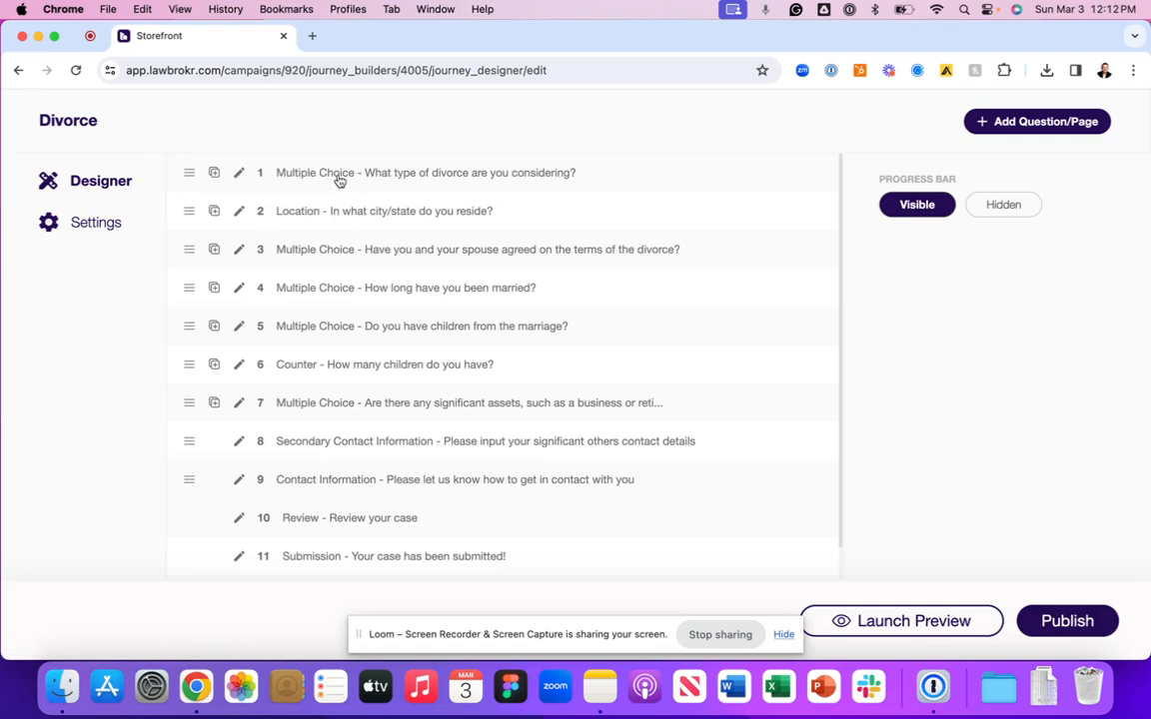
Duplicate the first question as "What type of divorce are you considering? (#2)", save it, and move the copy to the top of the list.
click(214, 175)
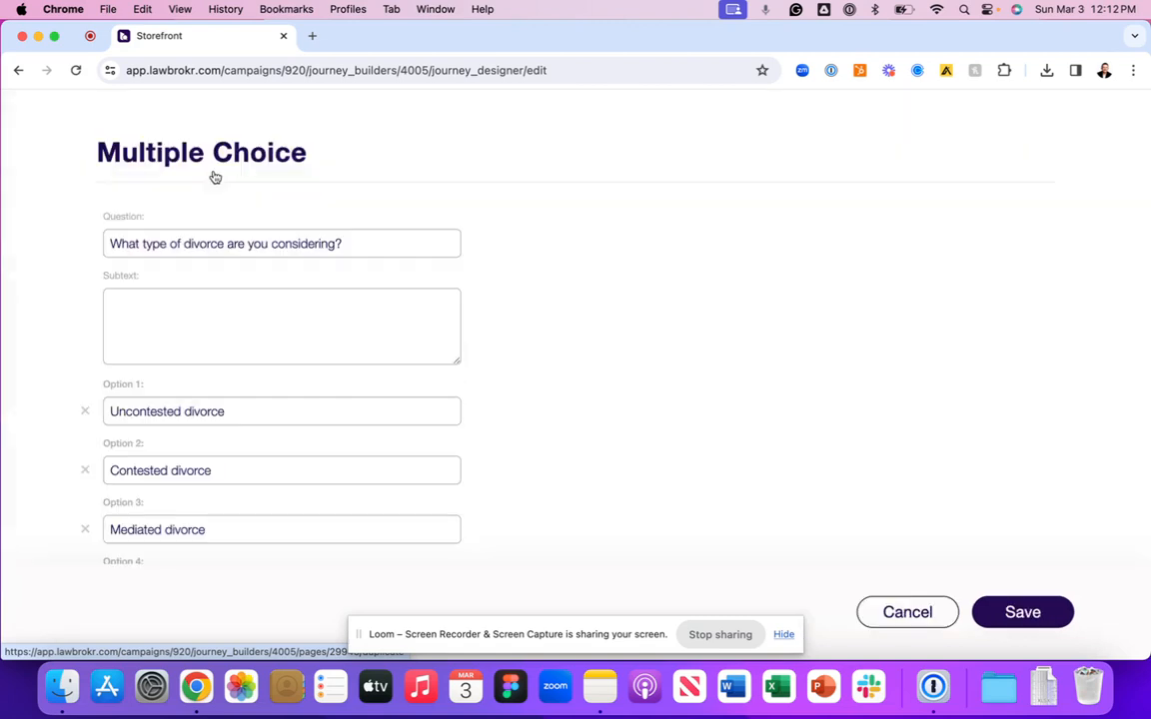
scroll(282, 298, down, 3)
scroll(281, 297, down, 1)
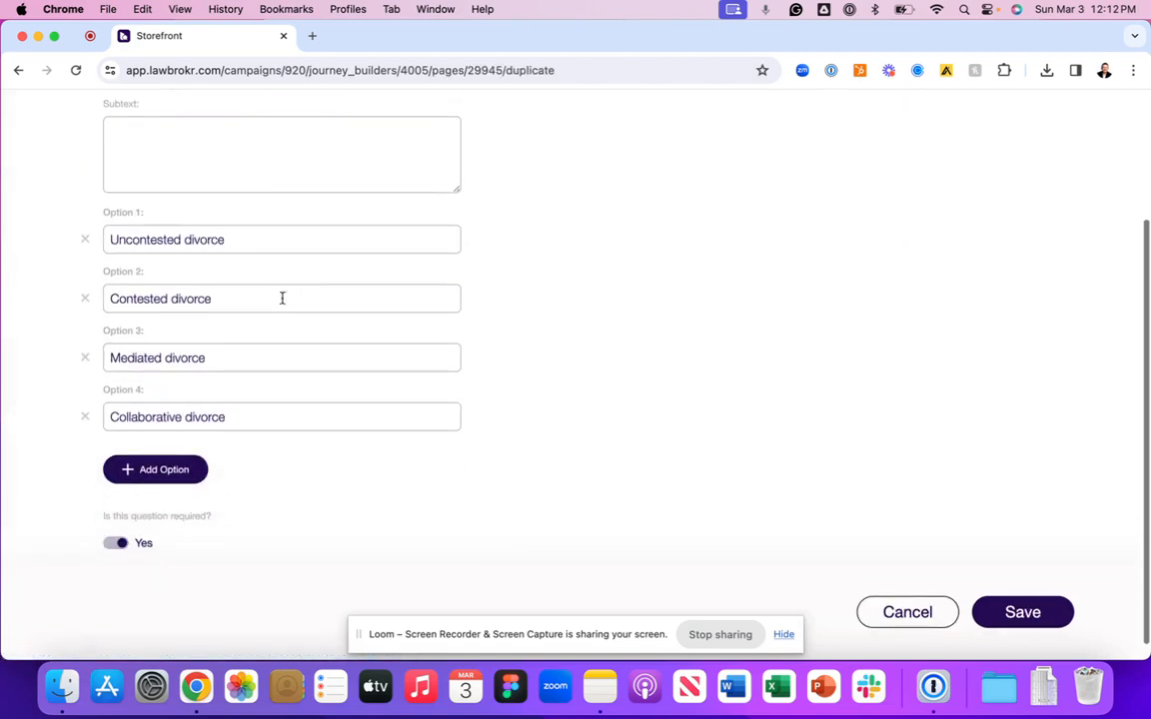
scroll(281, 297, up, 3)
click(375, 242)
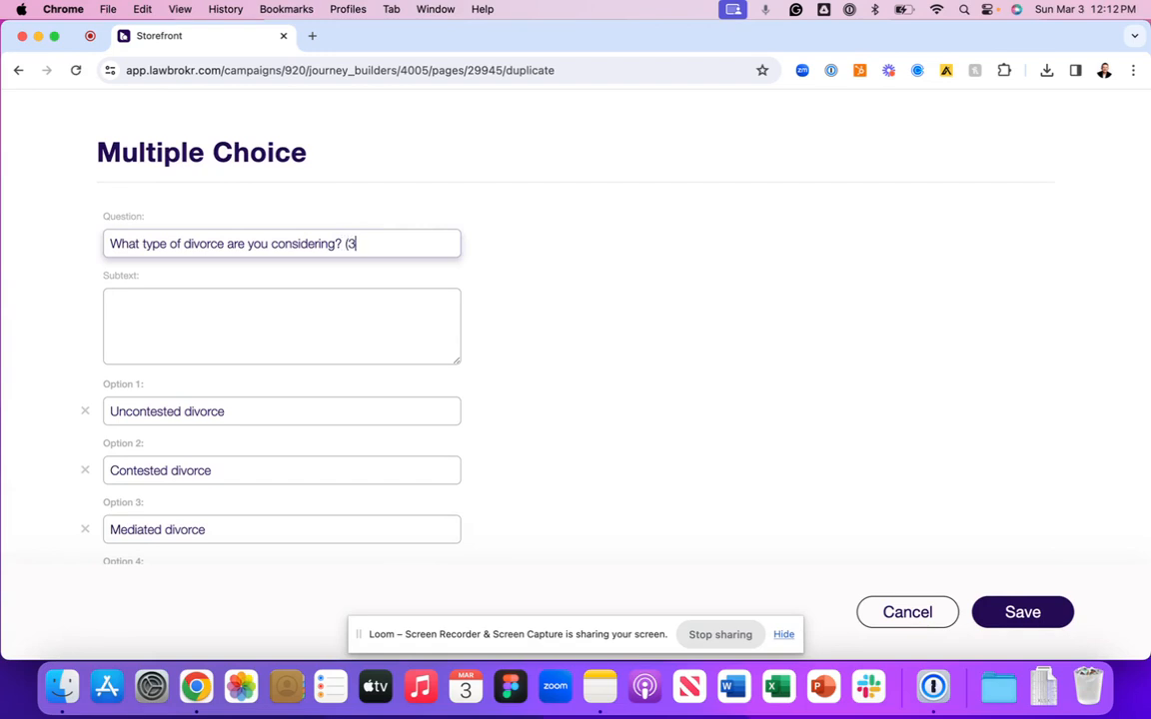
click(1010, 614)
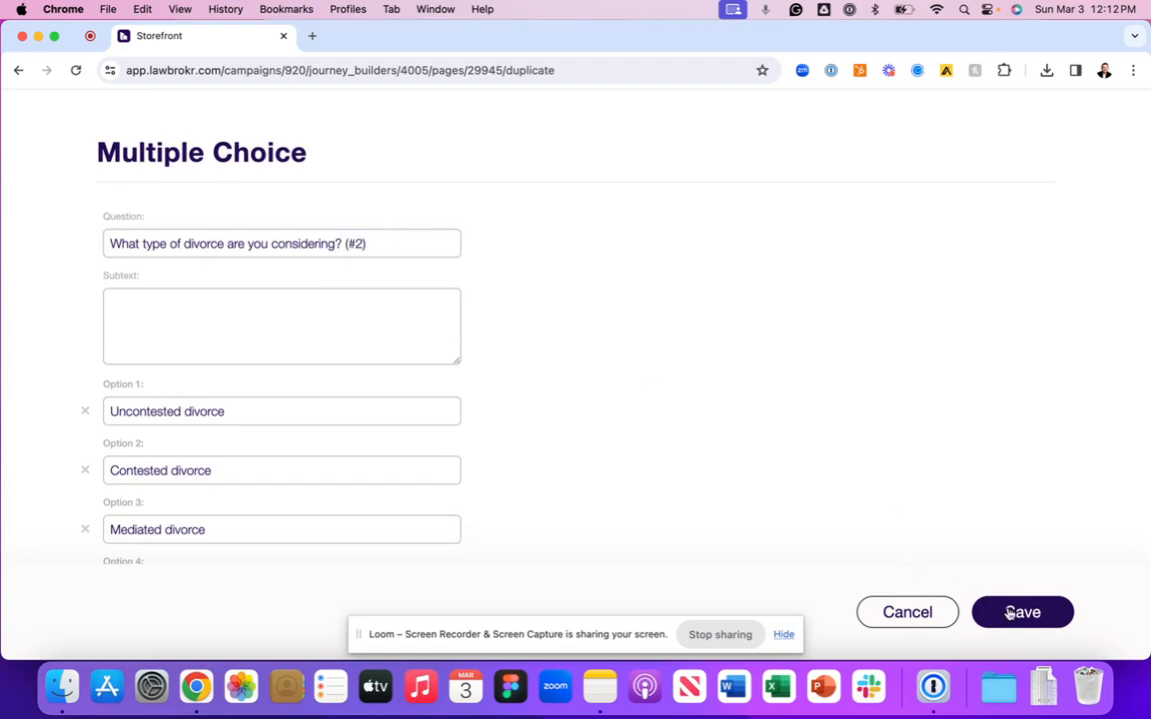
scroll(445, 400, down, 2)
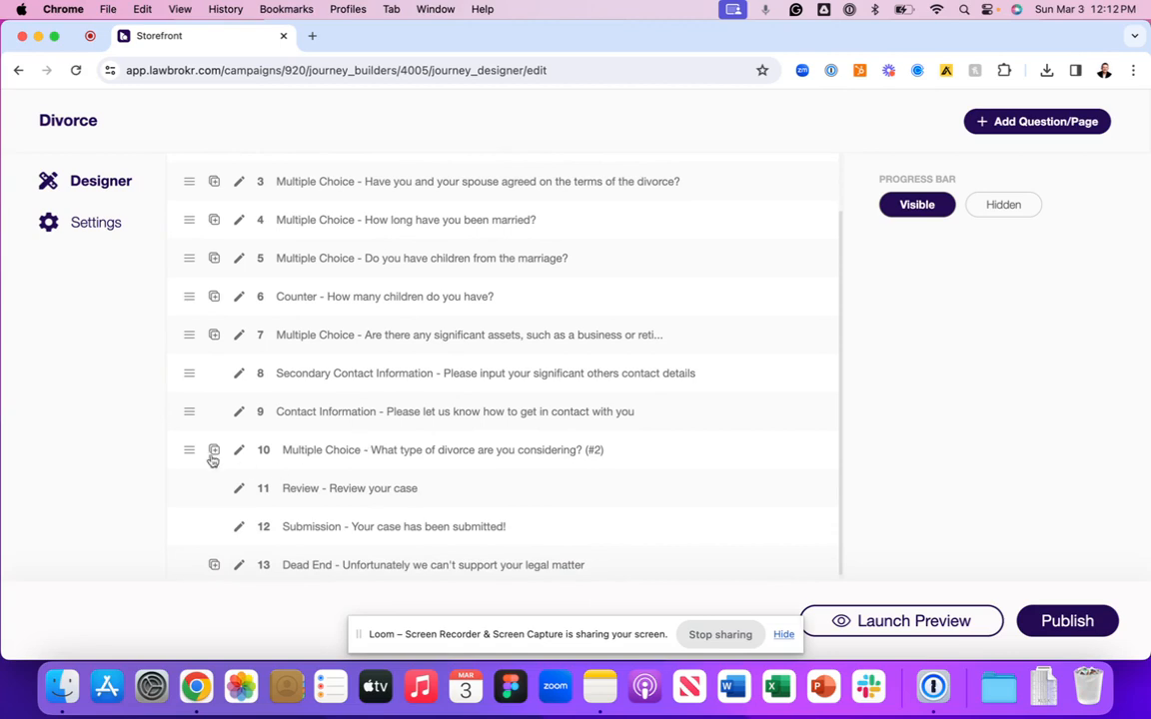
drag(190, 449, 190, 172)
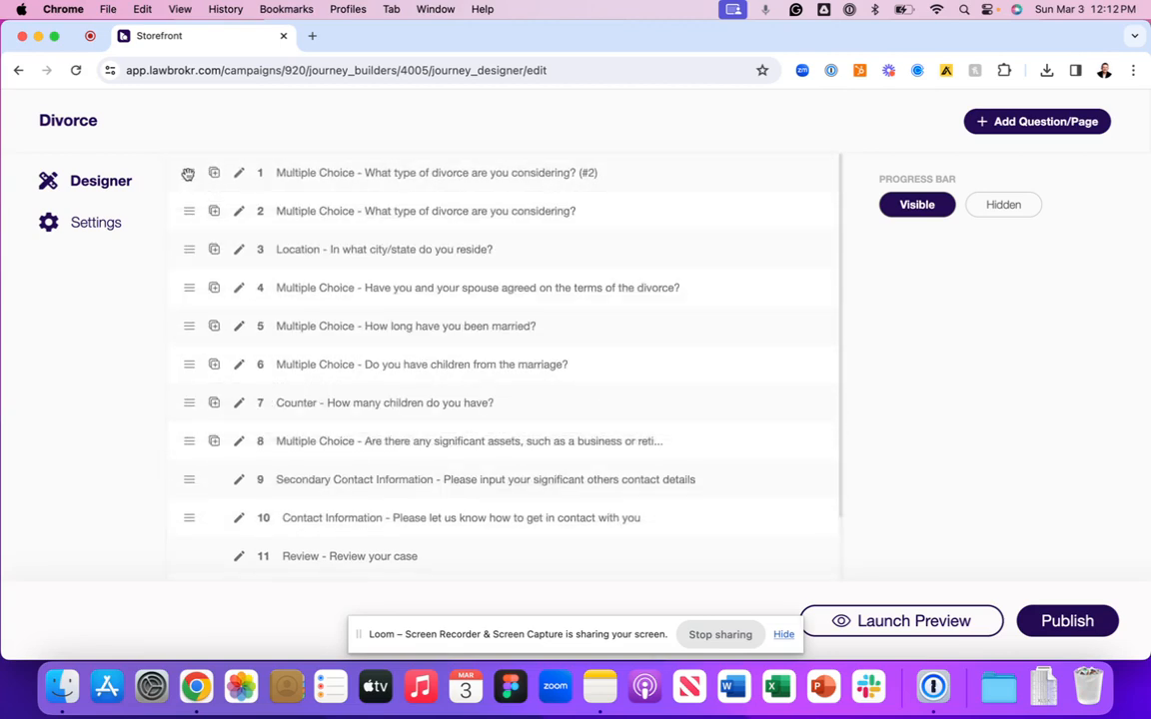
Expand the duplicated "What type of divorce are you considering? (#2)" question to review its details, then delete it from the journey.
click(238, 175)
scroll(265, 401, down, 3)
scroll(265, 400, up, 3)
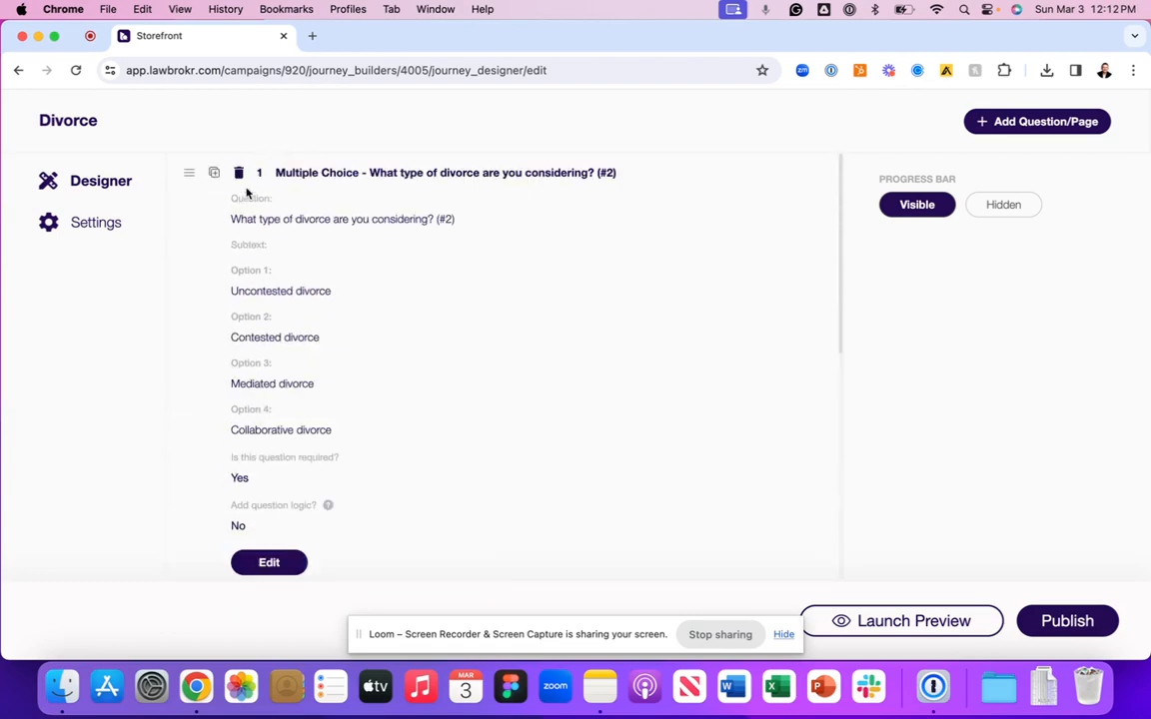
click(237, 173)
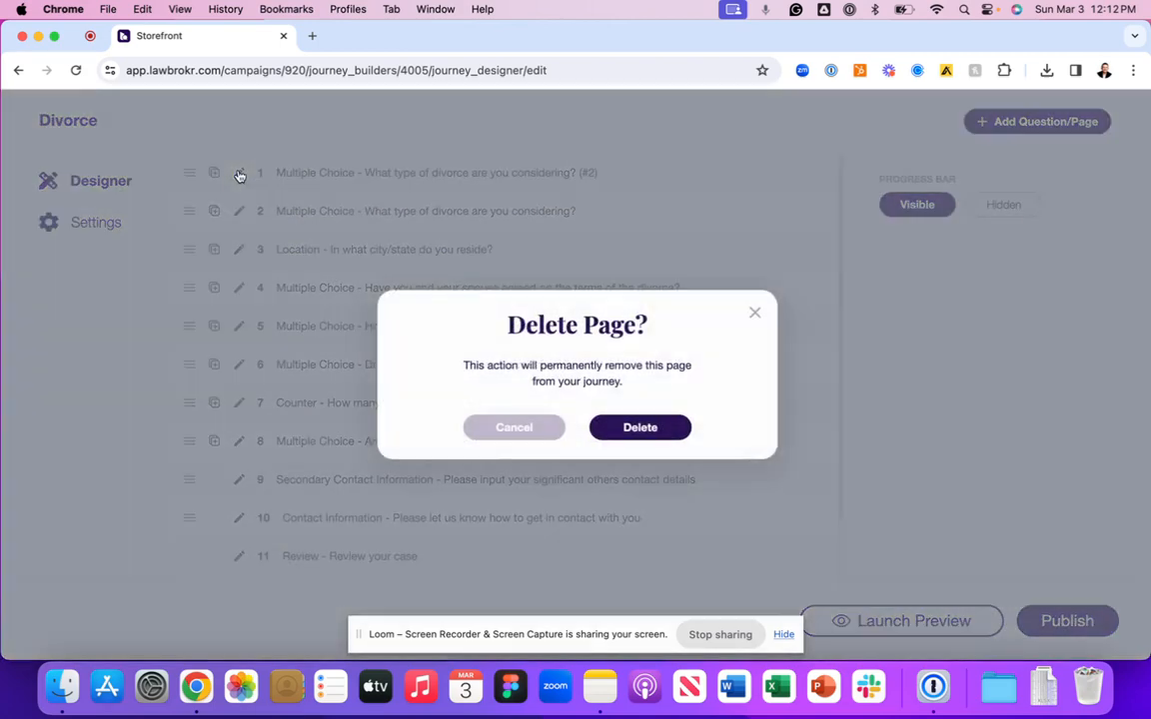
click(645, 427)
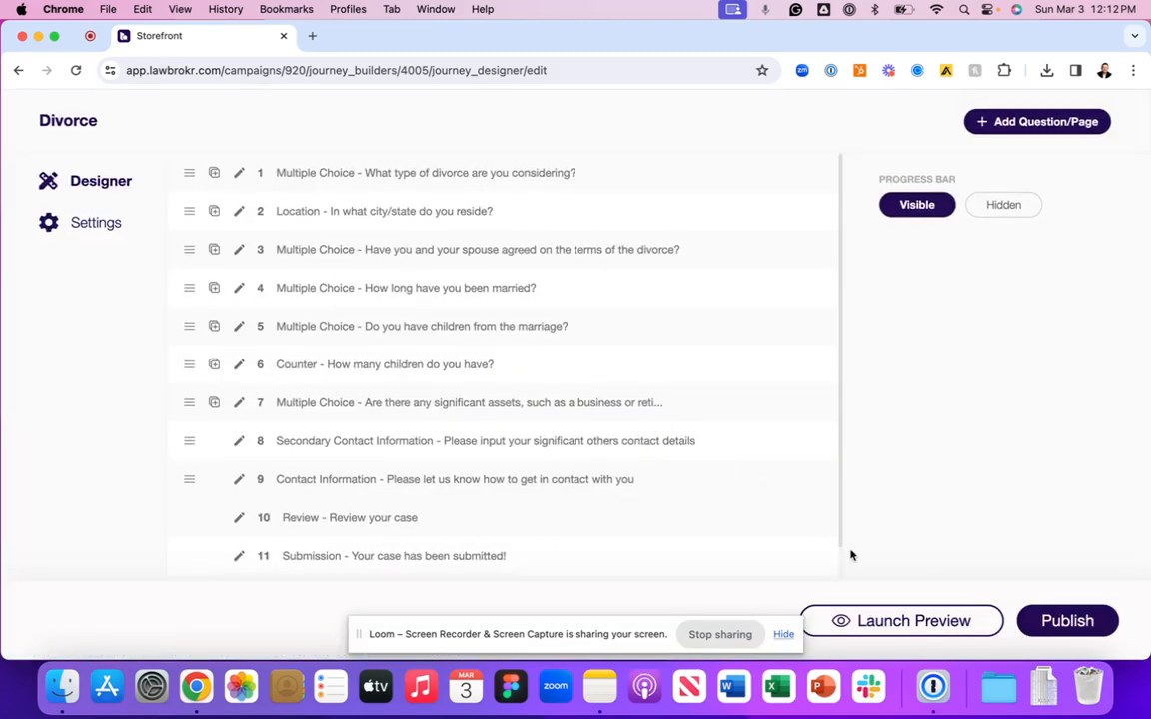
Preview the Divorce journey, answer the first question with Uncontested divorce, check the Location question's text and subtext, and exit the preview.
click(892, 621)
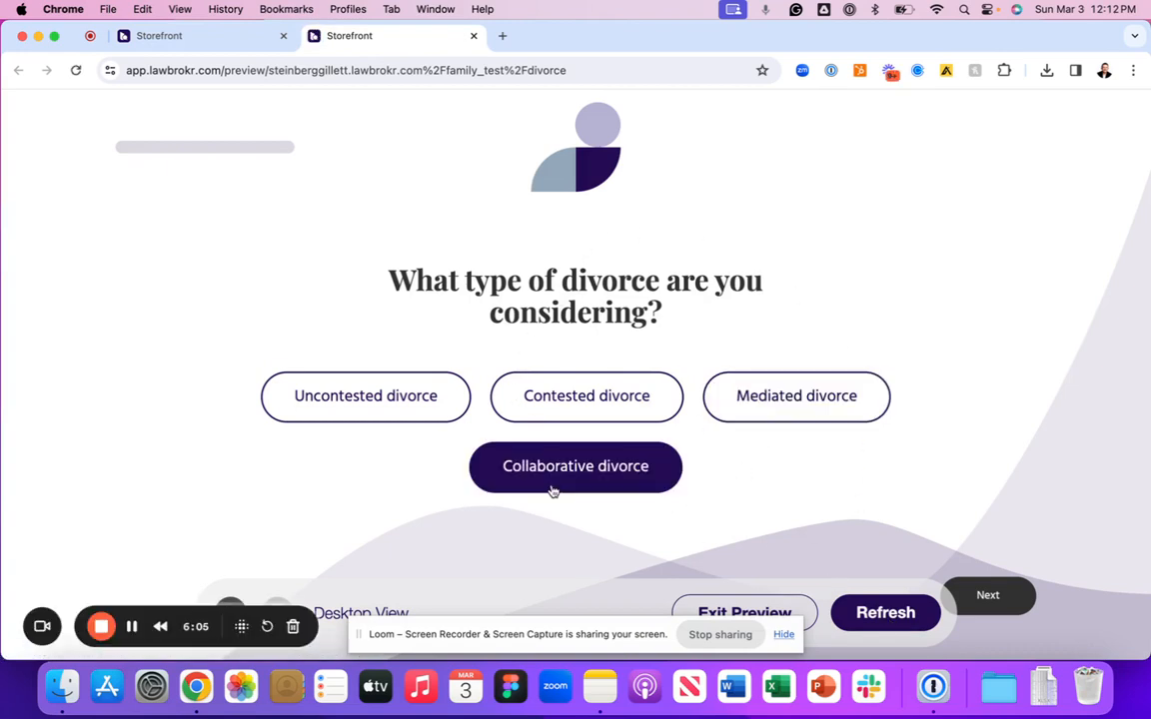
click(336, 393)
click(969, 595)
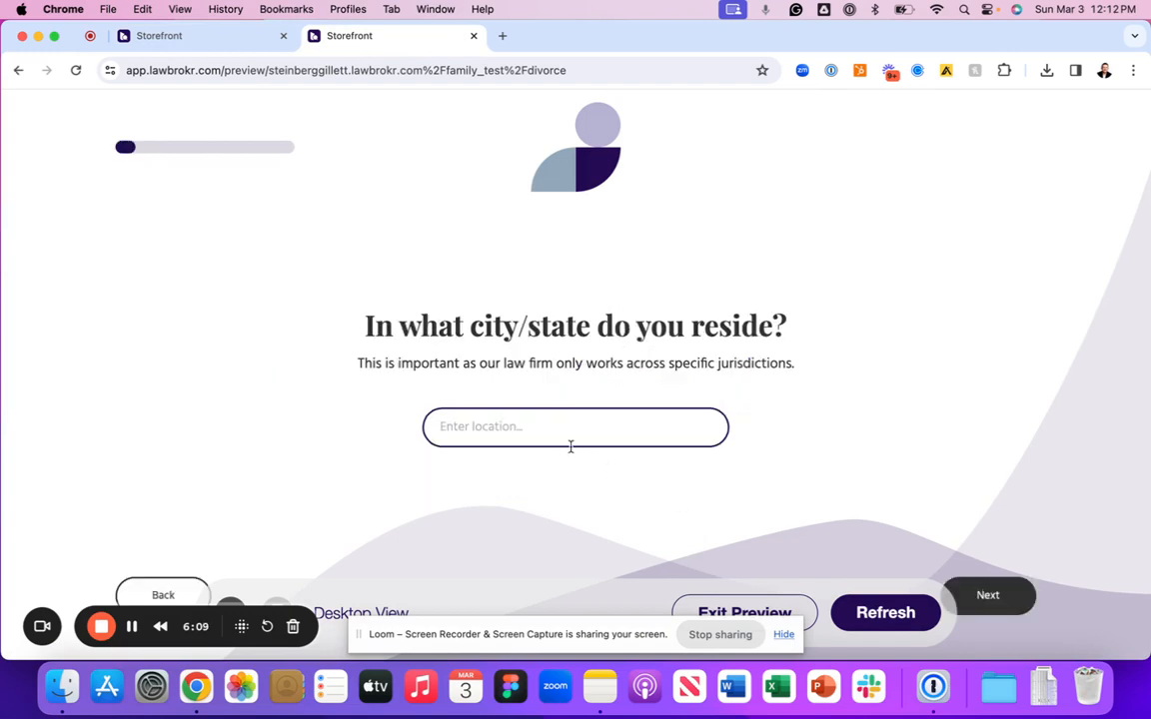
drag(368, 327, 804, 370)
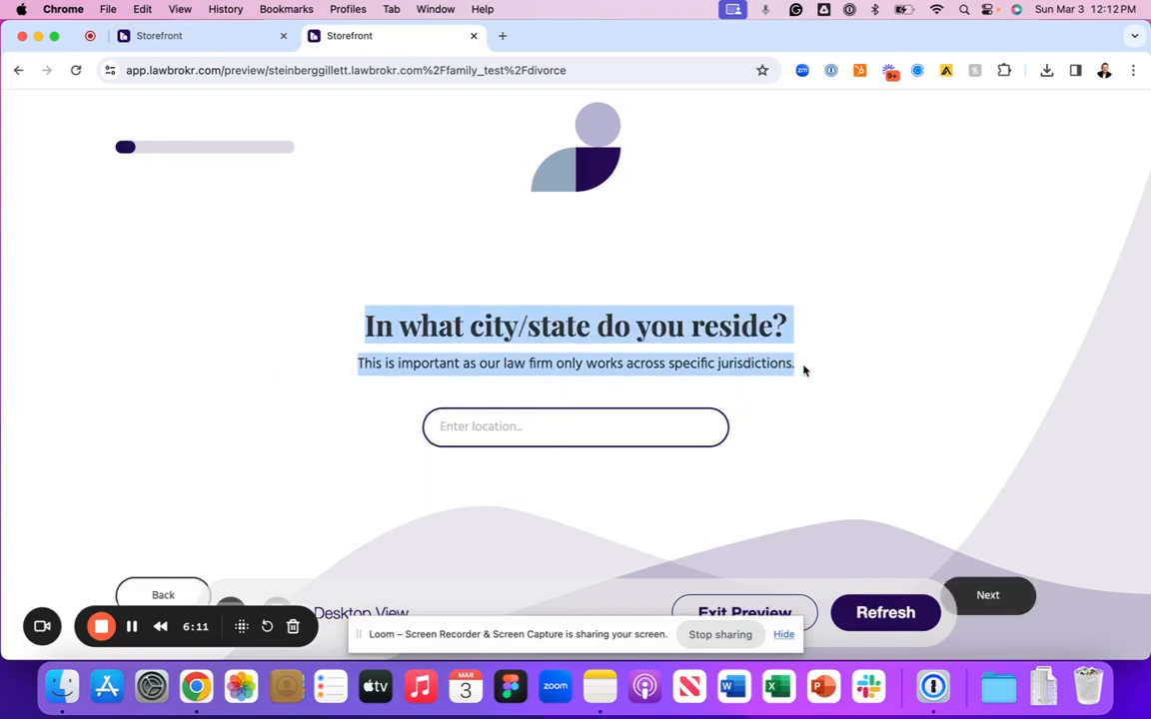
click(807, 376)
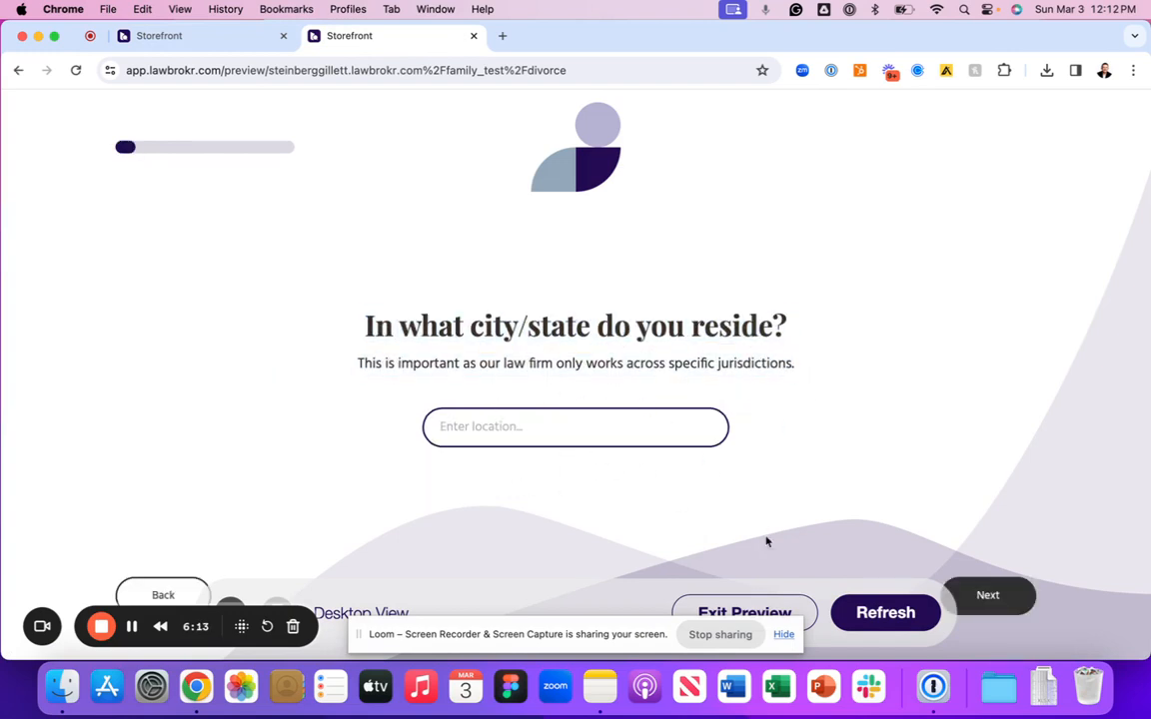
click(762, 604)
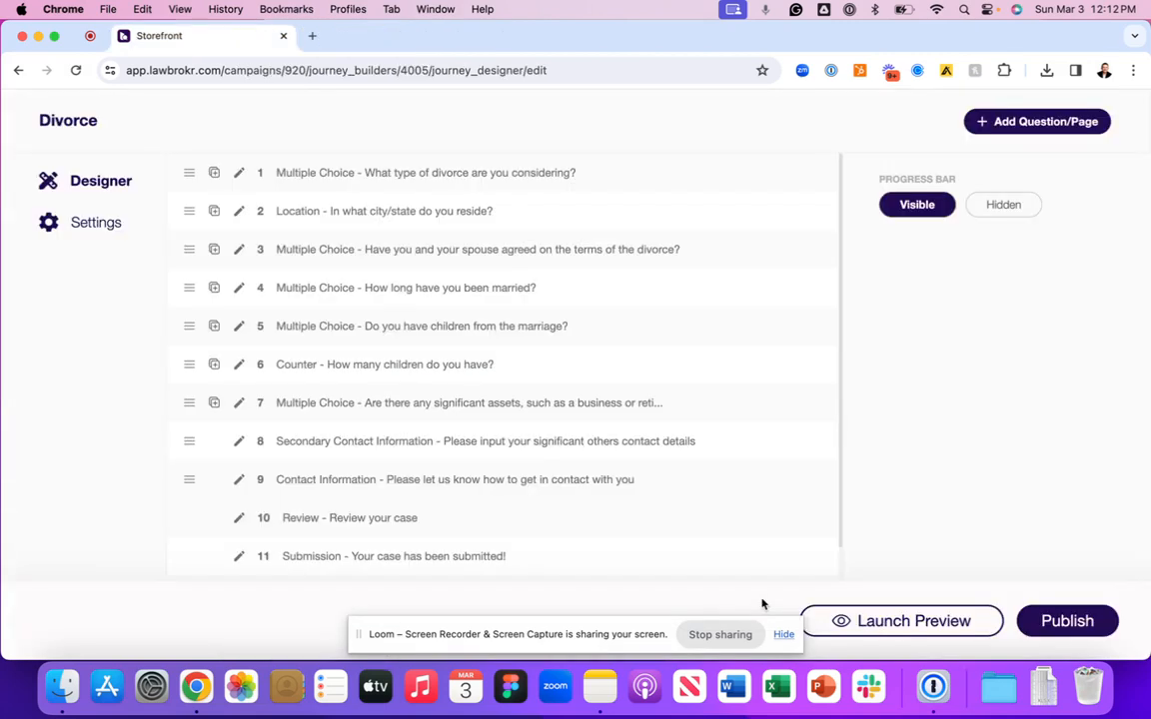
Publish the Divorce journey and copy its link from the Family Test campaign overview.
click(1056, 621)
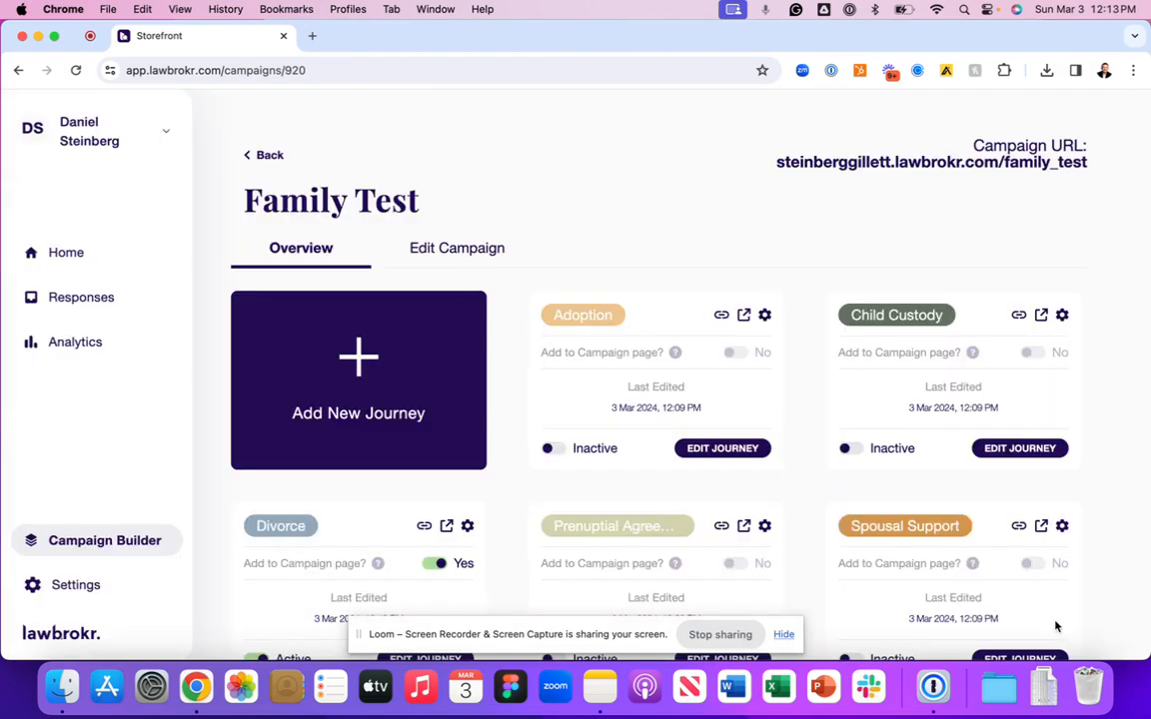
scroll(637, 498, down, 2)
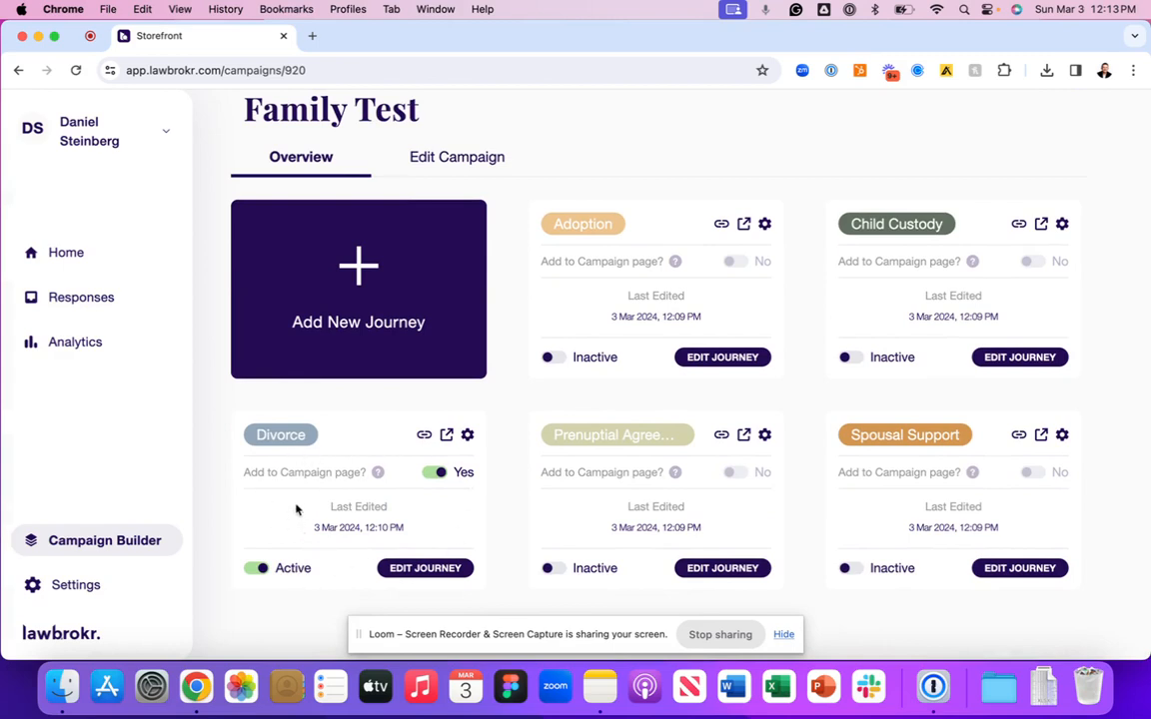
click(424, 436)
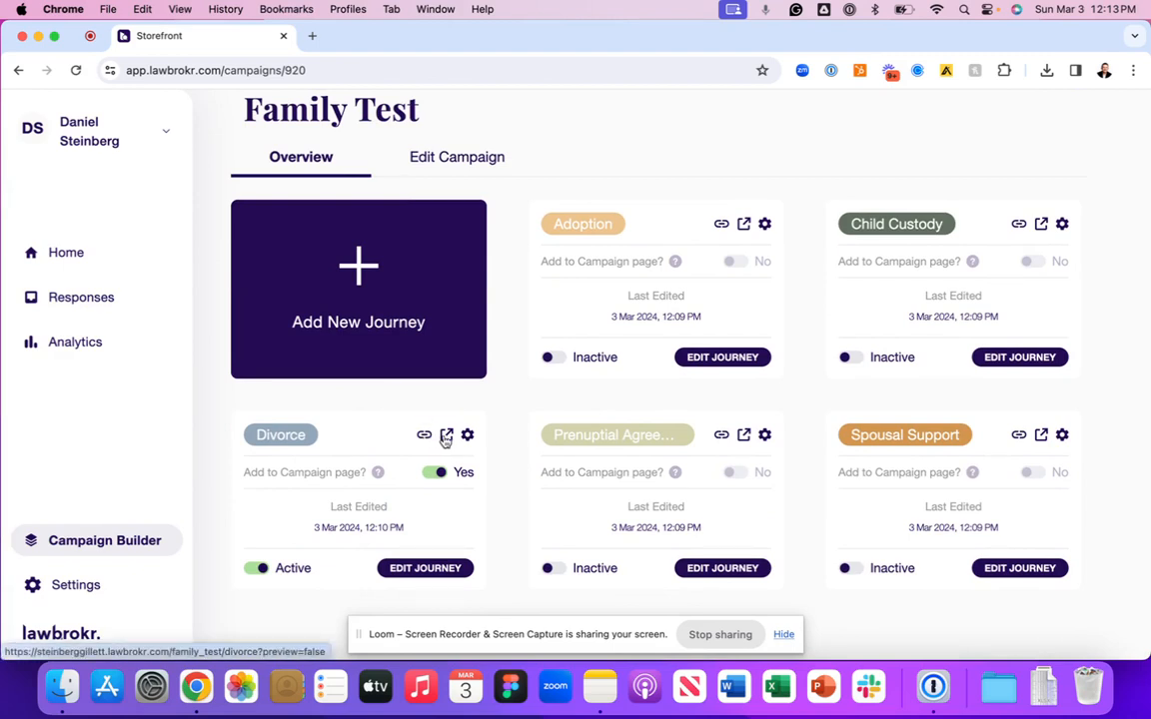
View the live Divorce journey page, close it, and look at the journey's duplicate and delete options in the campaign overview.
click(447, 437)
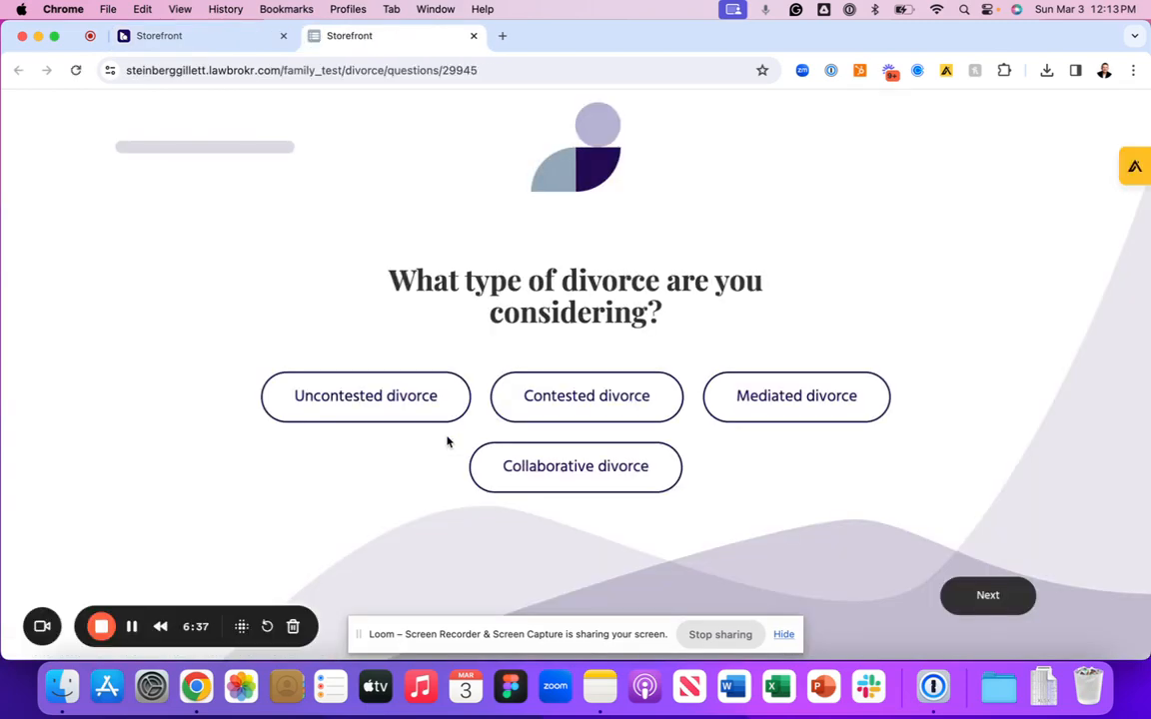
key(super+w)
click(466, 435)
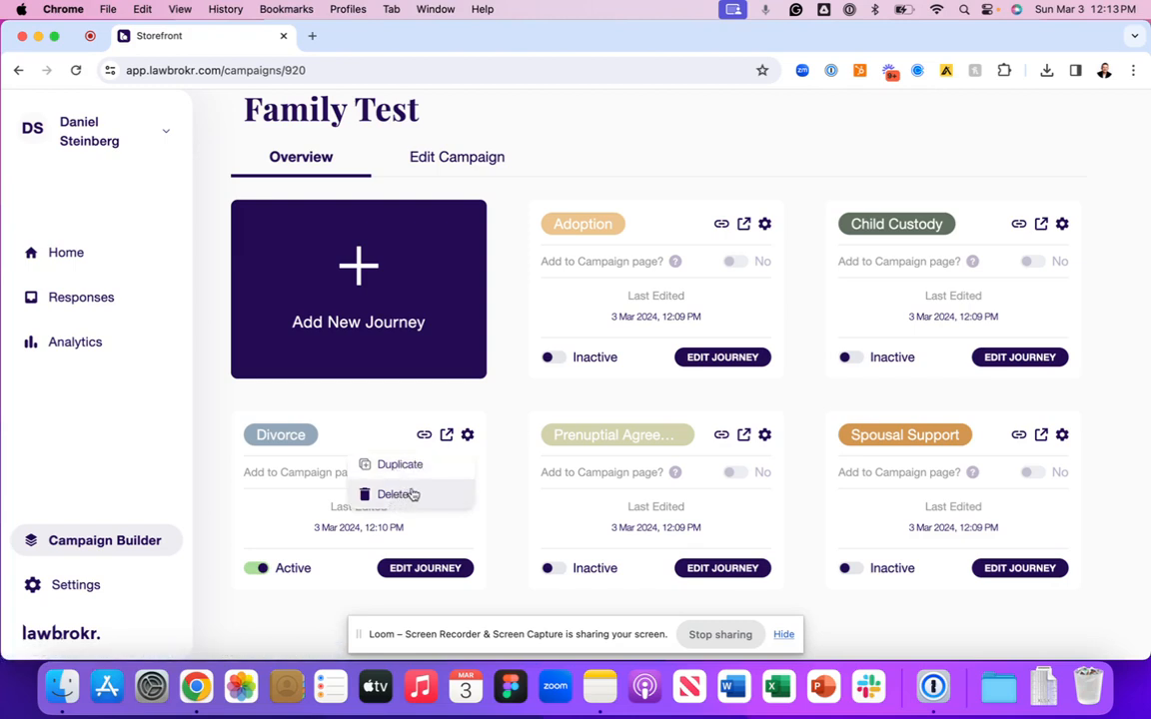
click(503, 509)
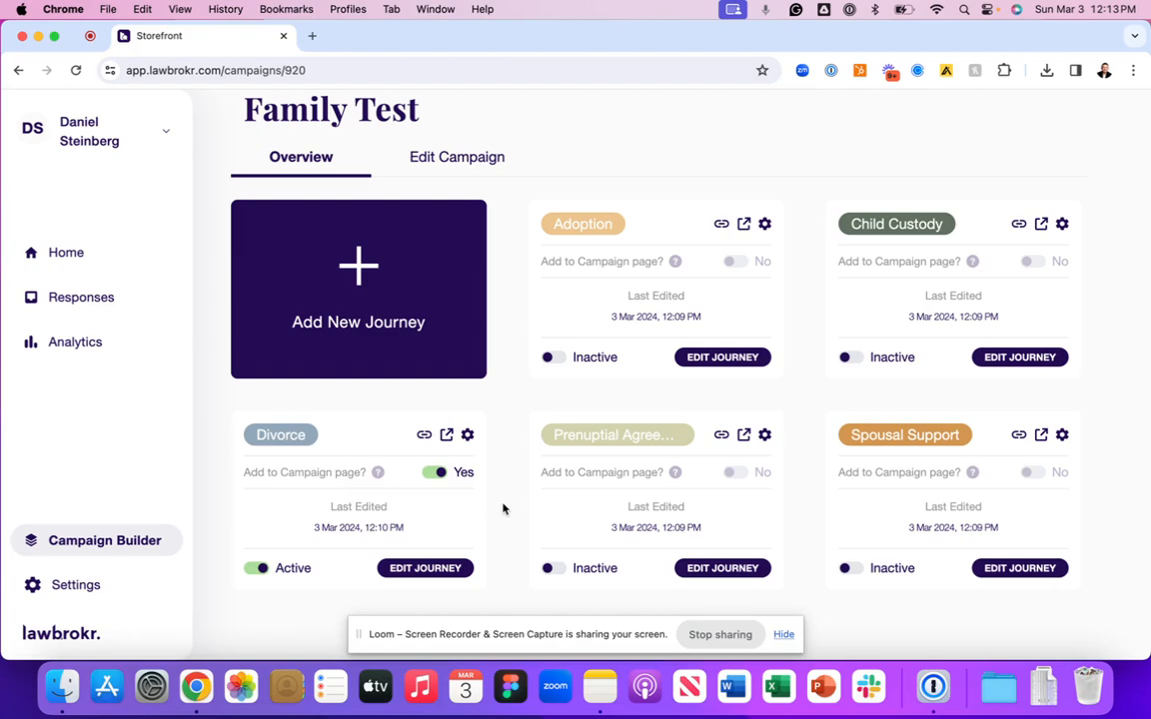
scroll(502, 509, up, 2)
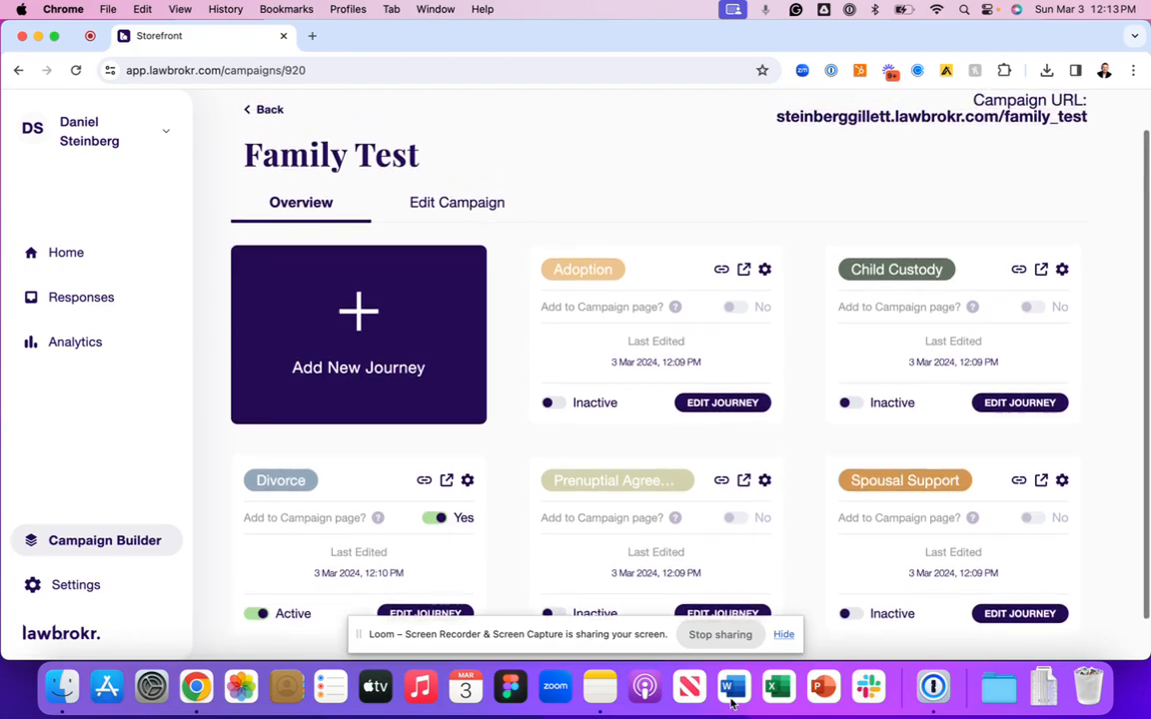